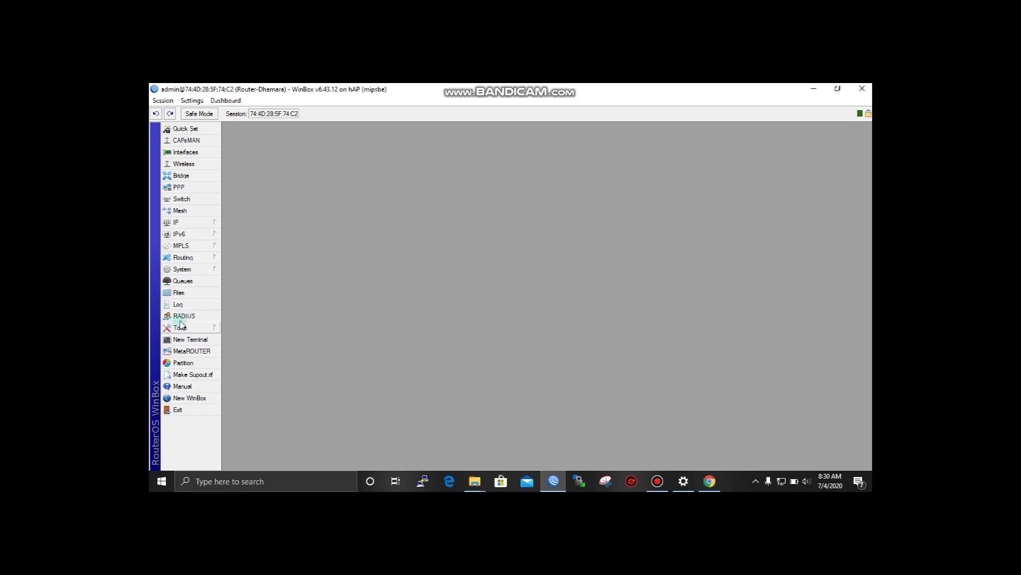
Open the router's user list and review the defined groups and user accounts.
click(193, 273)
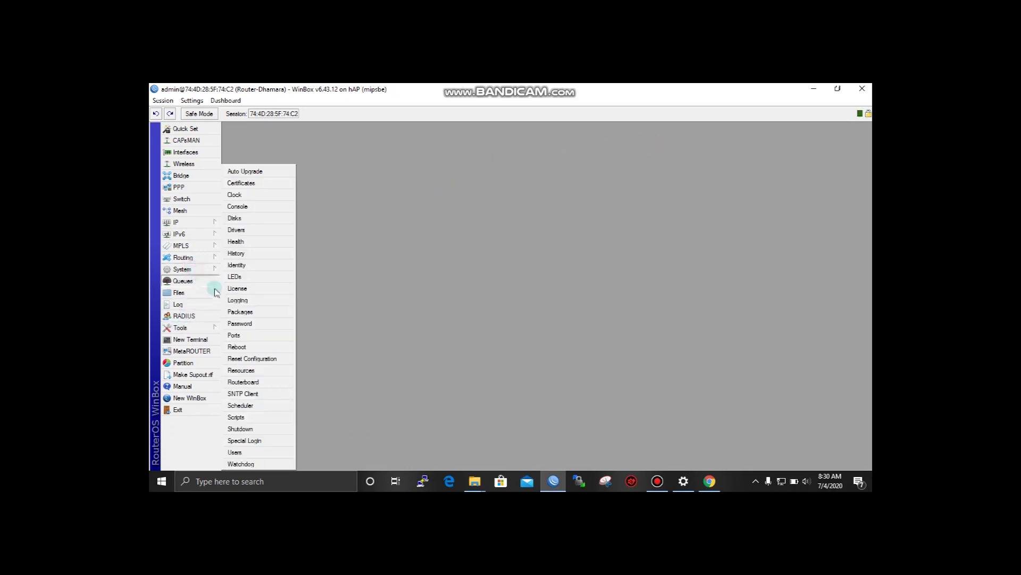
click(247, 453)
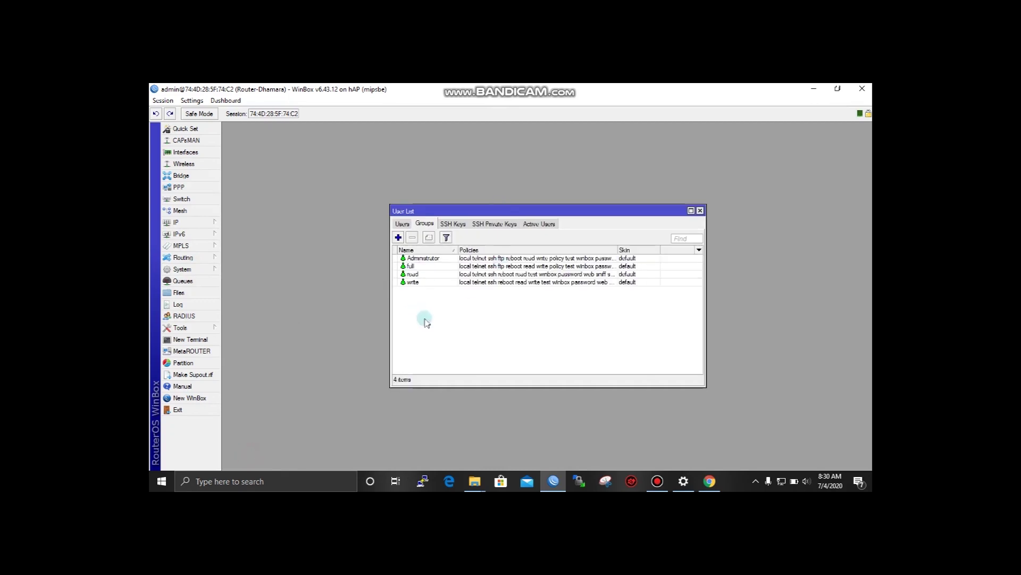
click(441, 258)
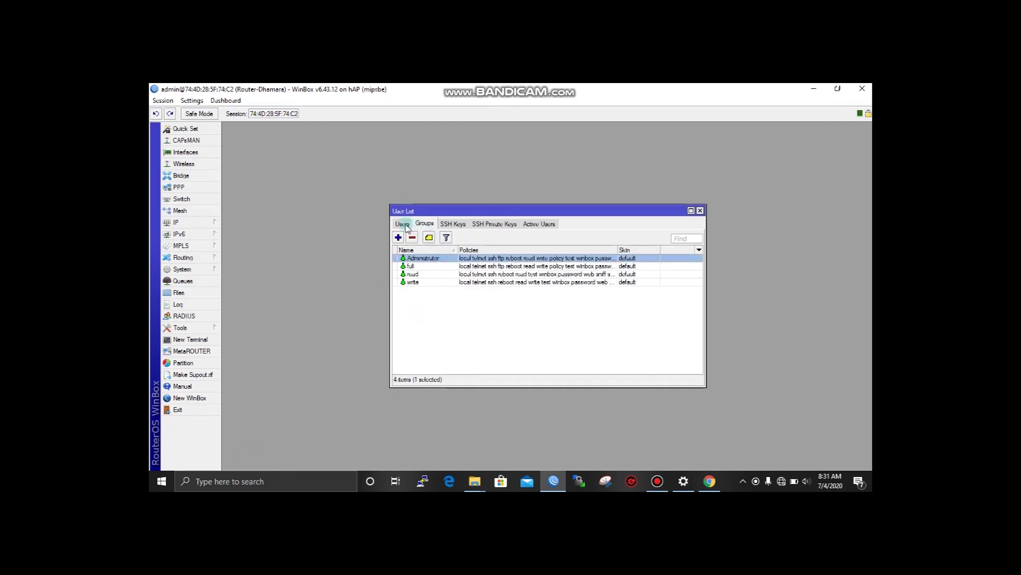
click(404, 224)
click(457, 274)
click(425, 224)
click(402, 223)
Inspect the non-default user's account and its available group options, then close the user list without changes.
double_click(441, 273)
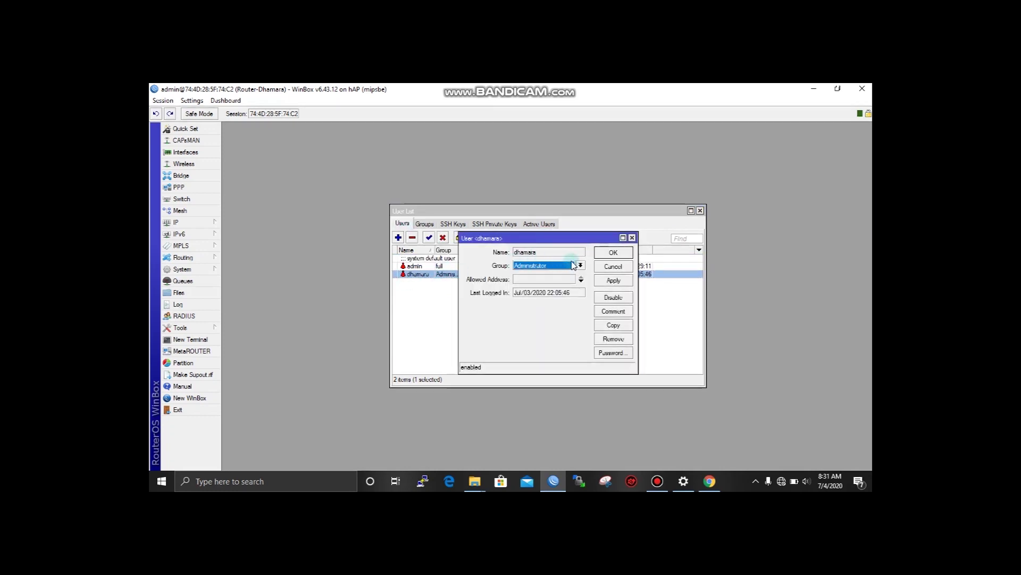
click(581, 265)
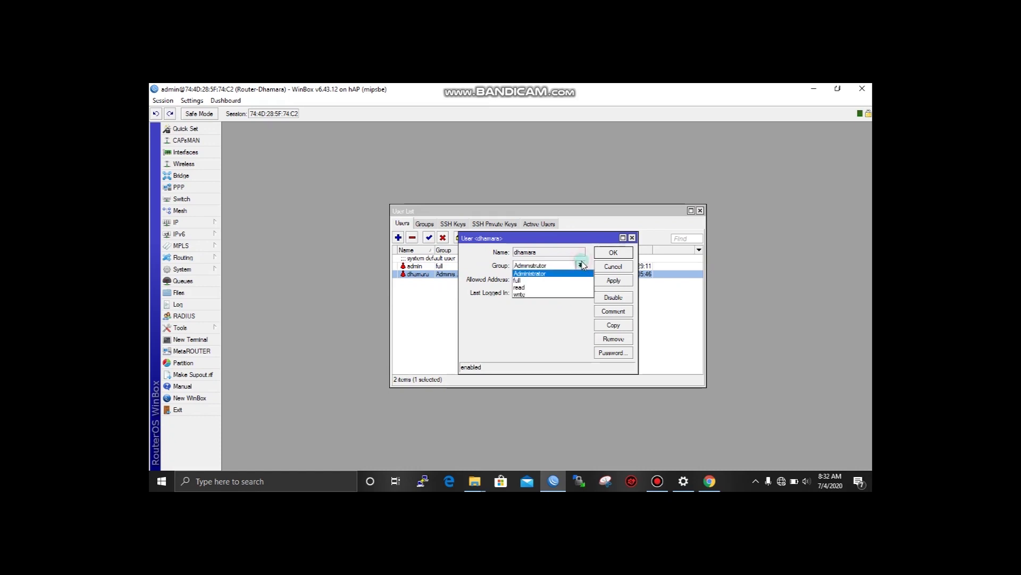
click(582, 267)
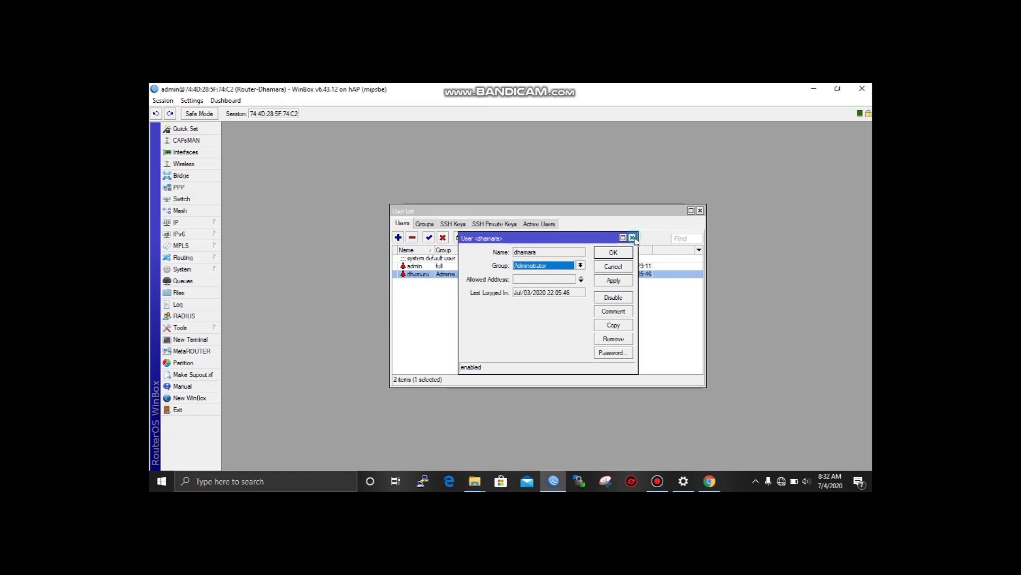
click(633, 238)
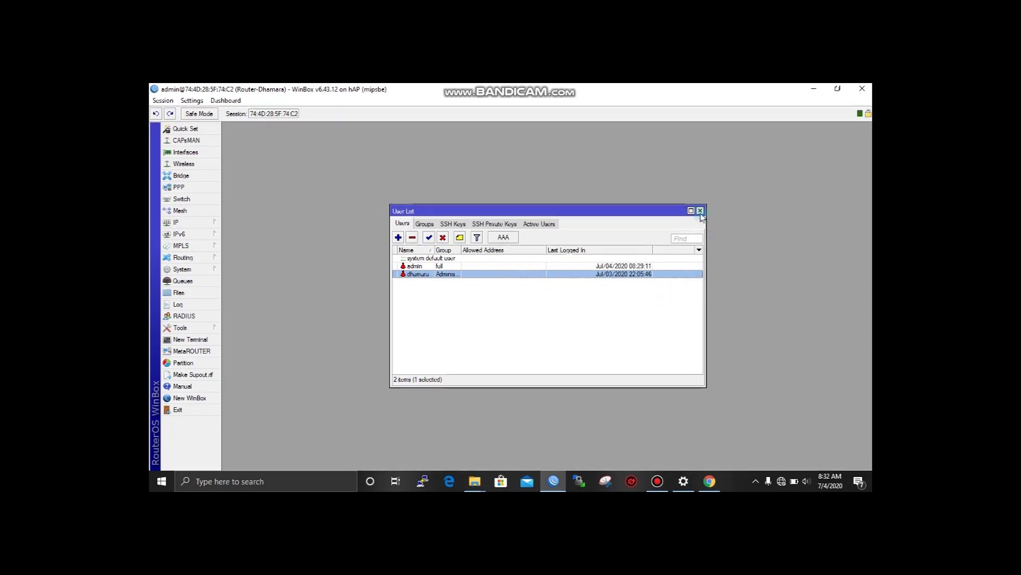
click(700, 211)
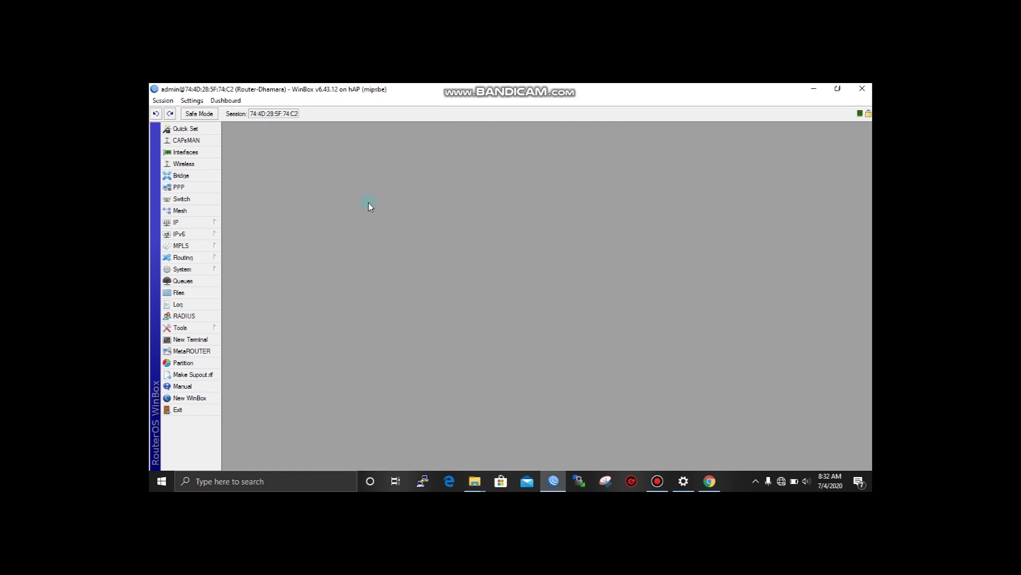
Review the general settings of the ether3-LAN-Configuration interface and confirm them.
click(191, 153)
double_click(305, 274)
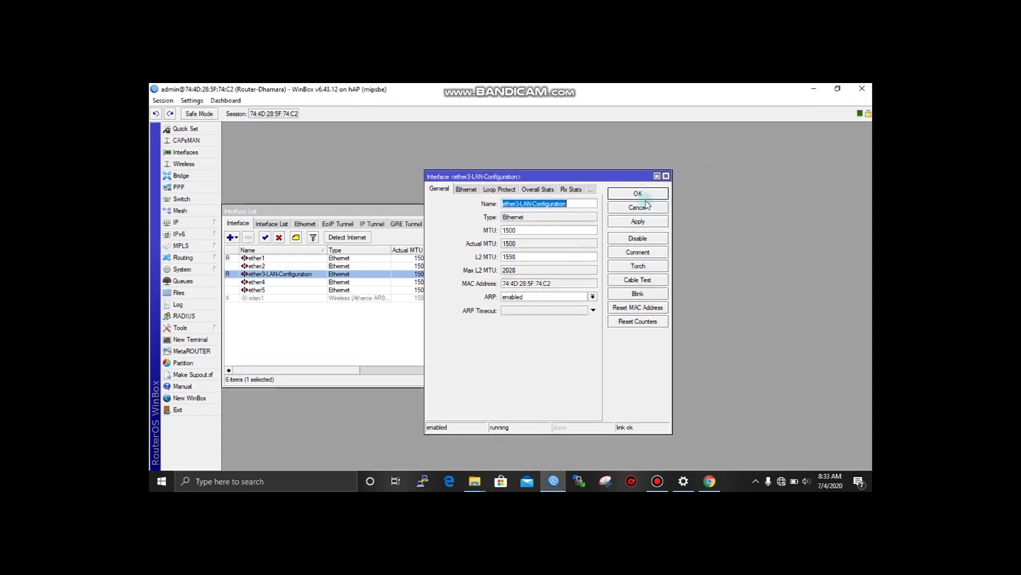
click(643, 222)
click(640, 194)
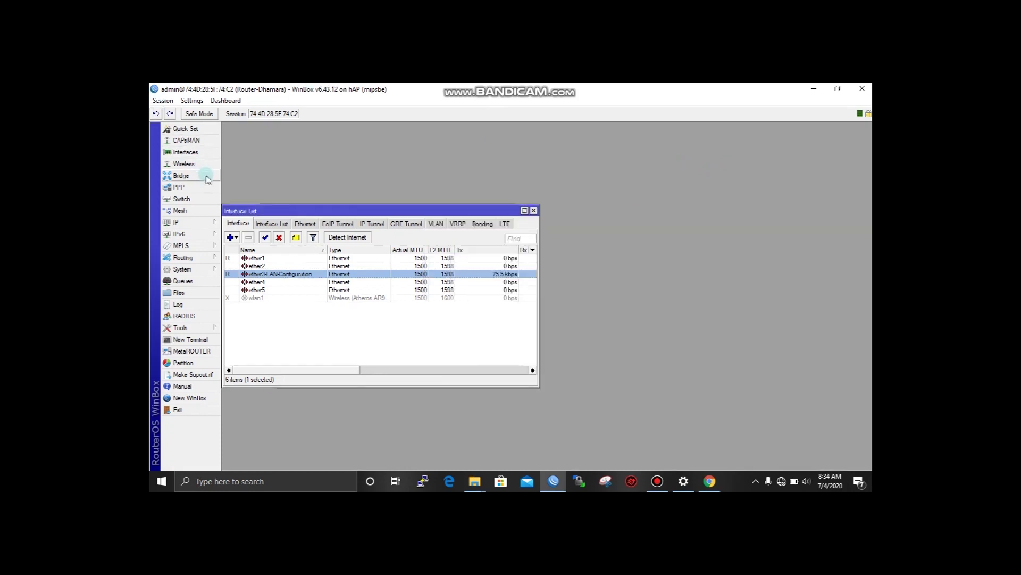
Check the IP address list for the LAN interface's address, then close the address and interface lists.
click(181, 222)
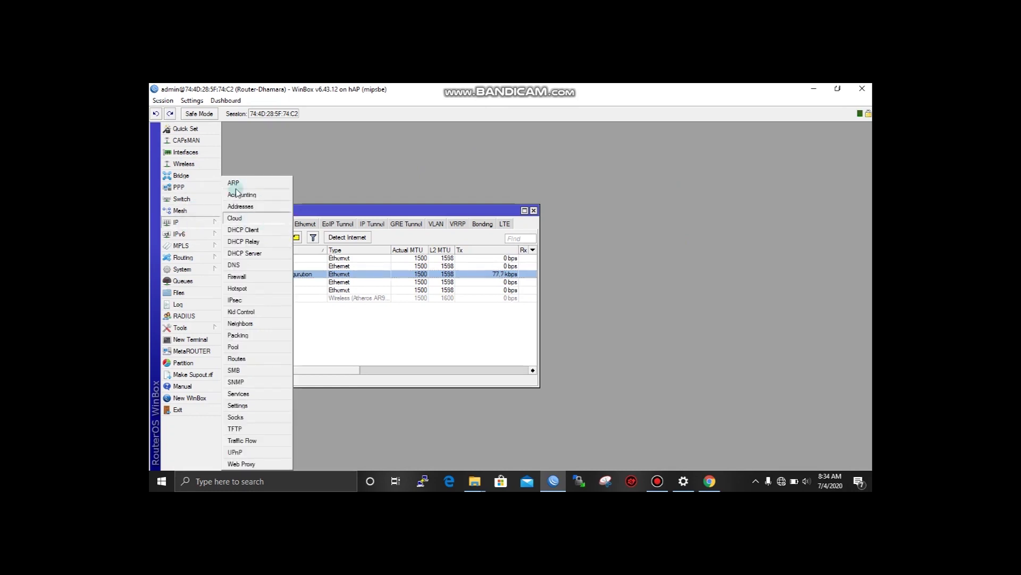
click(240, 207)
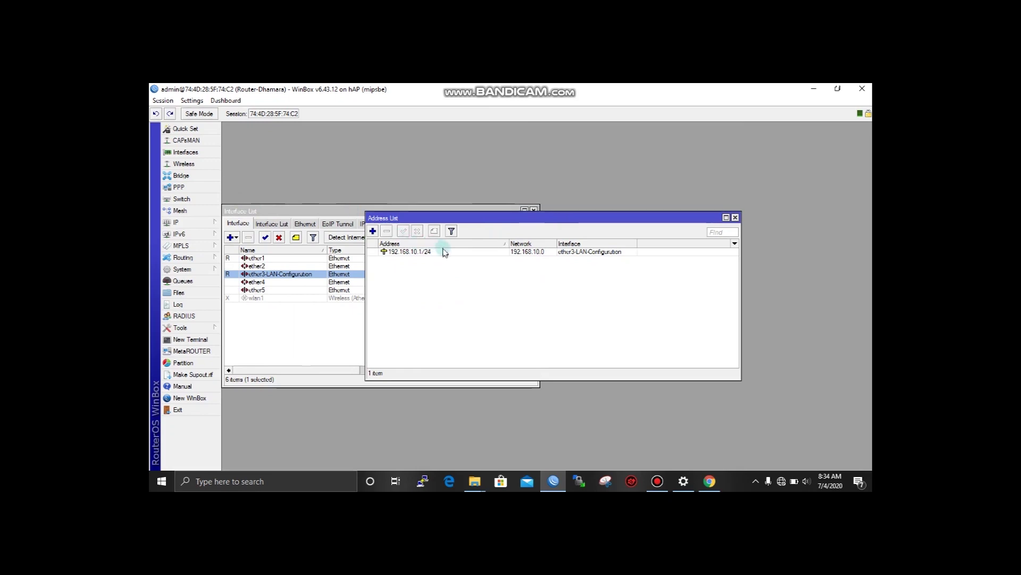
mouse_move(446, 256)
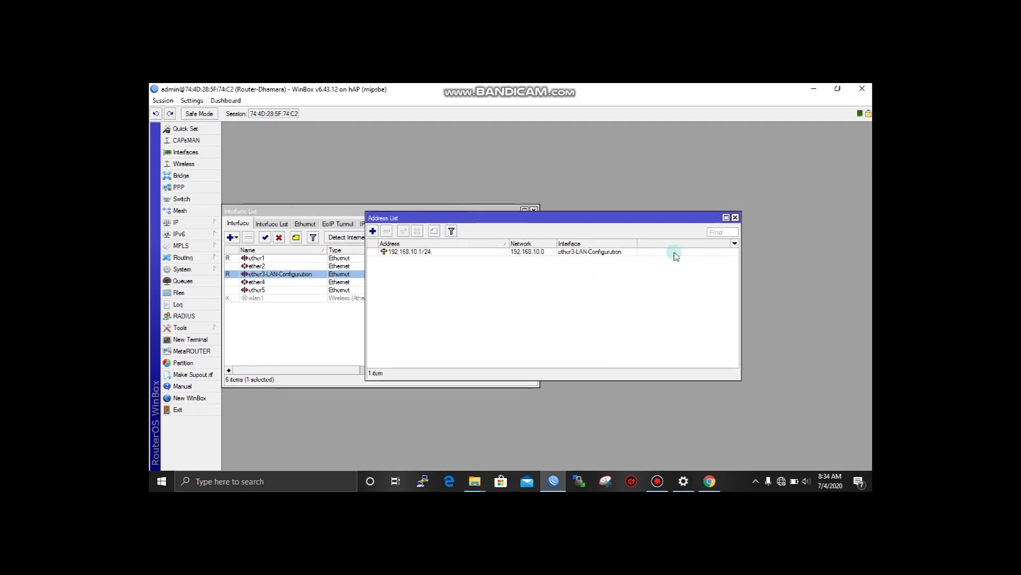
click(335, 208)
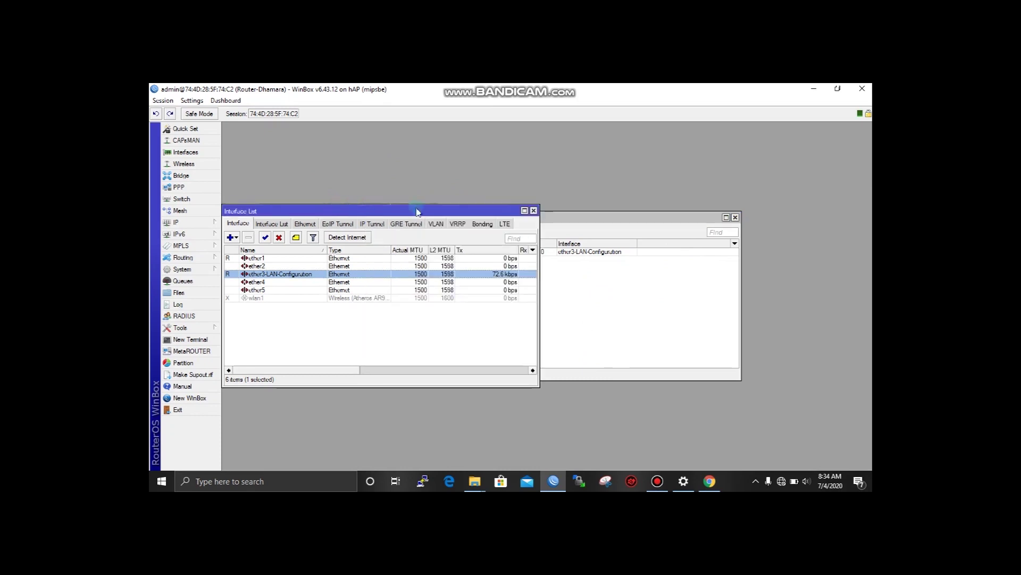
click(534, 211)
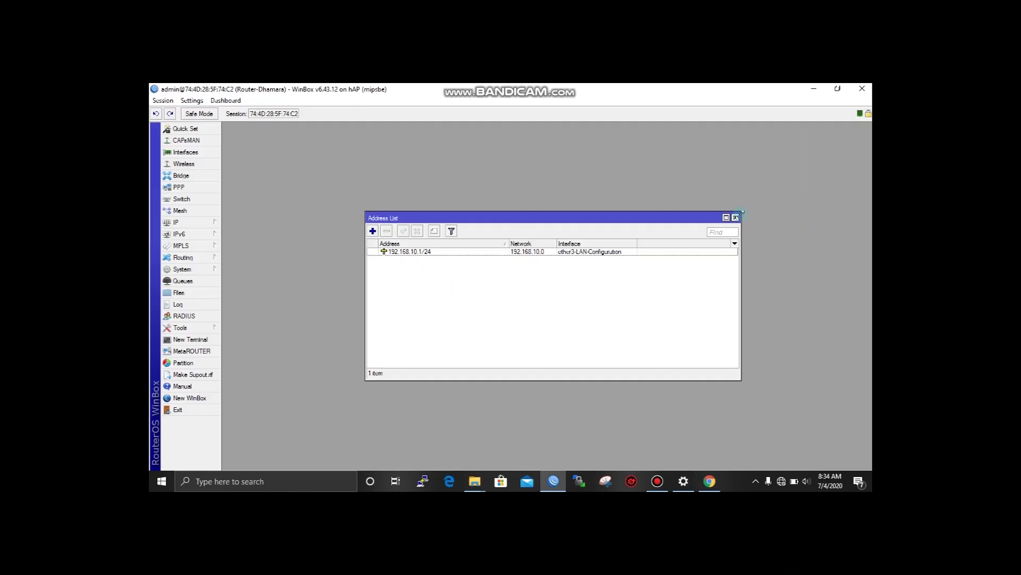
click(735, 217)
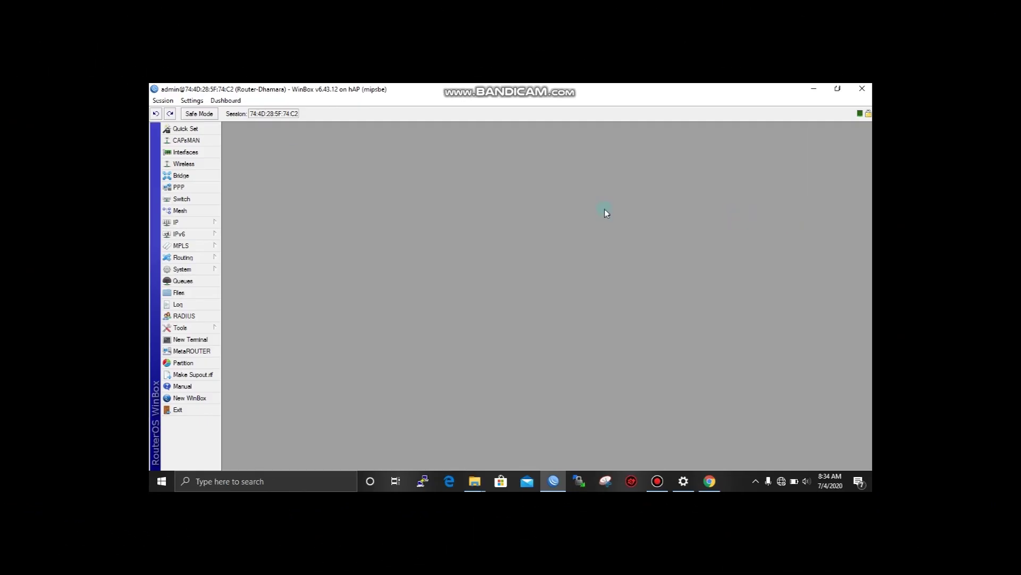
Add a DHCP client on interface ether1, keeping Use Peer DNS, Use Peer NTP and the default route enabled.
click(200, 226)
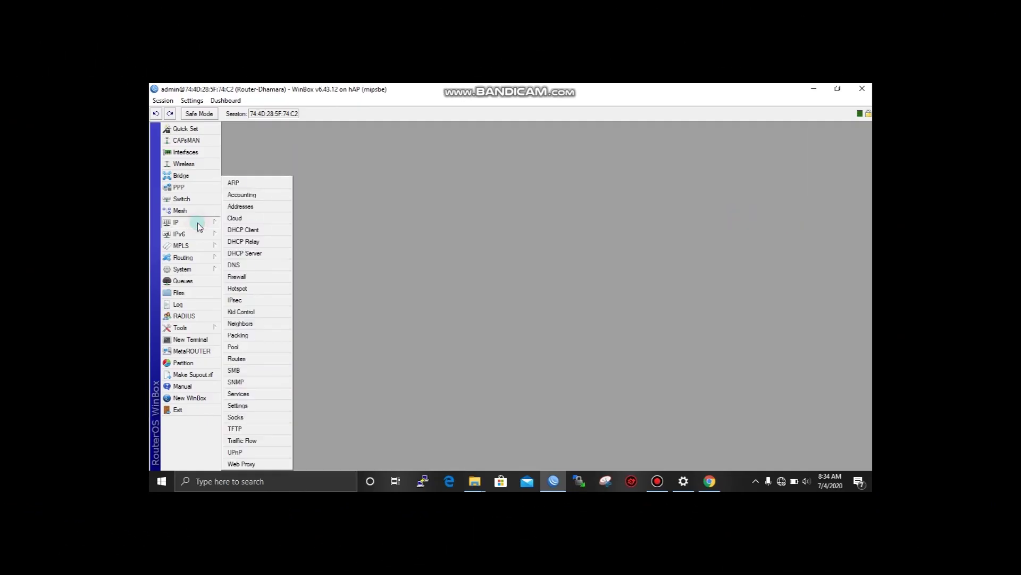
click(258, 232)
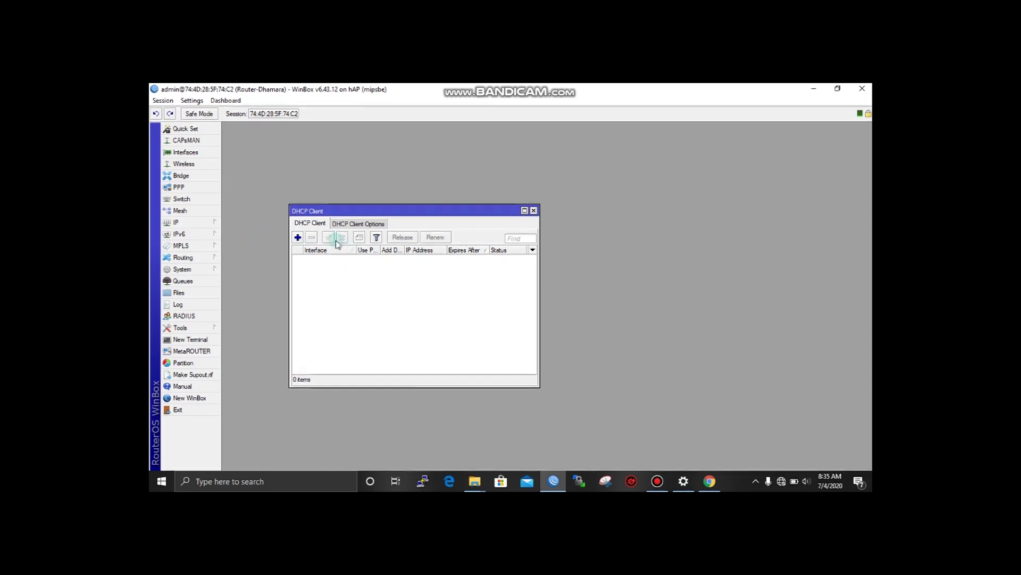
click(186, 226)
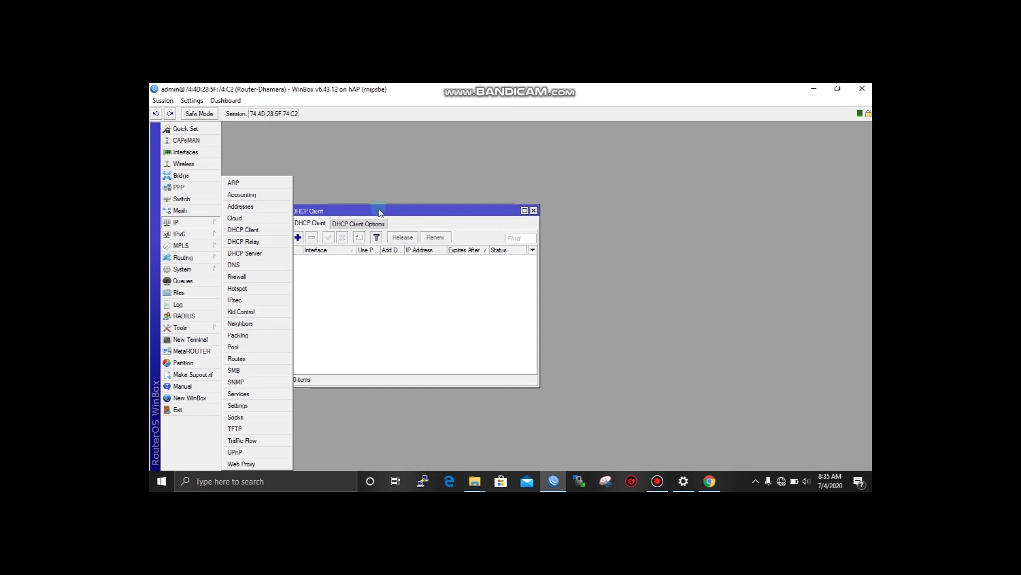
drag(364, 219, 398, 223)
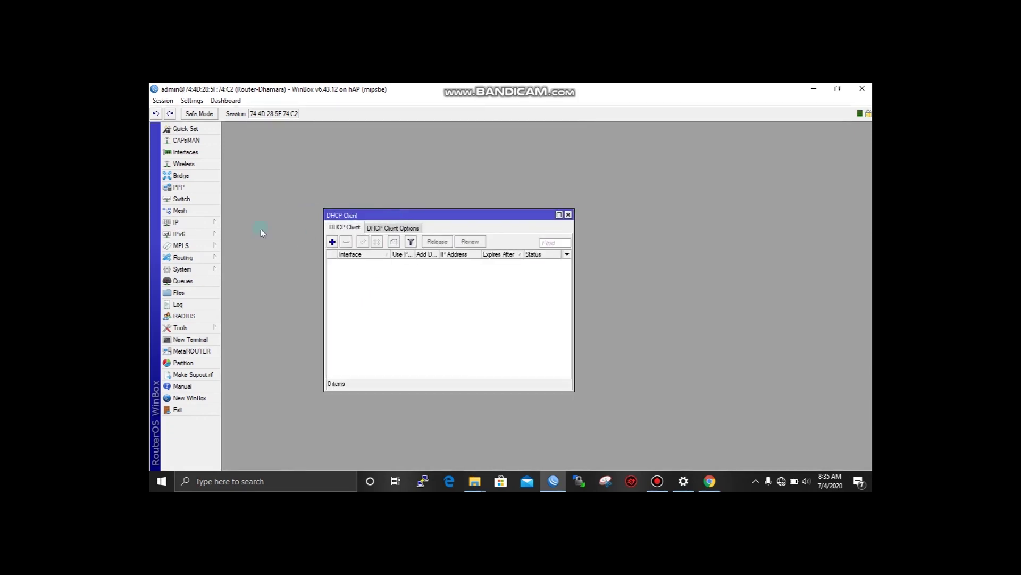
click(201, 222)
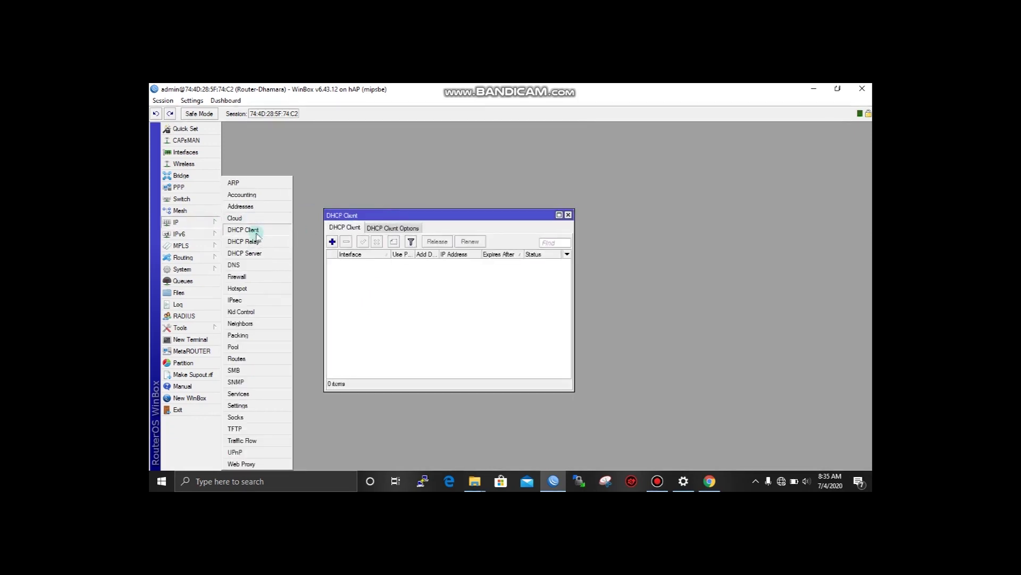
click(333, 242)
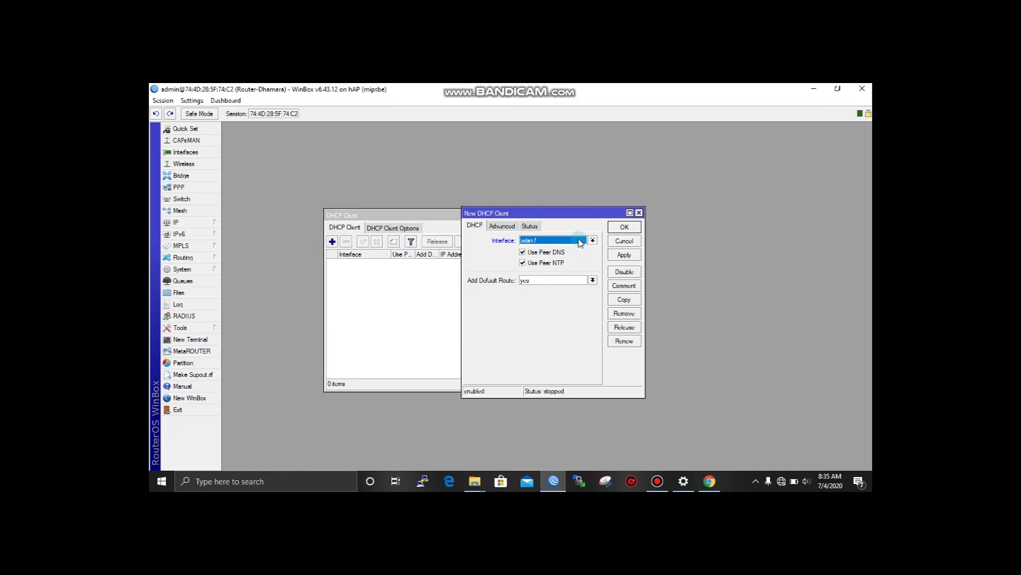
click(580, 243)
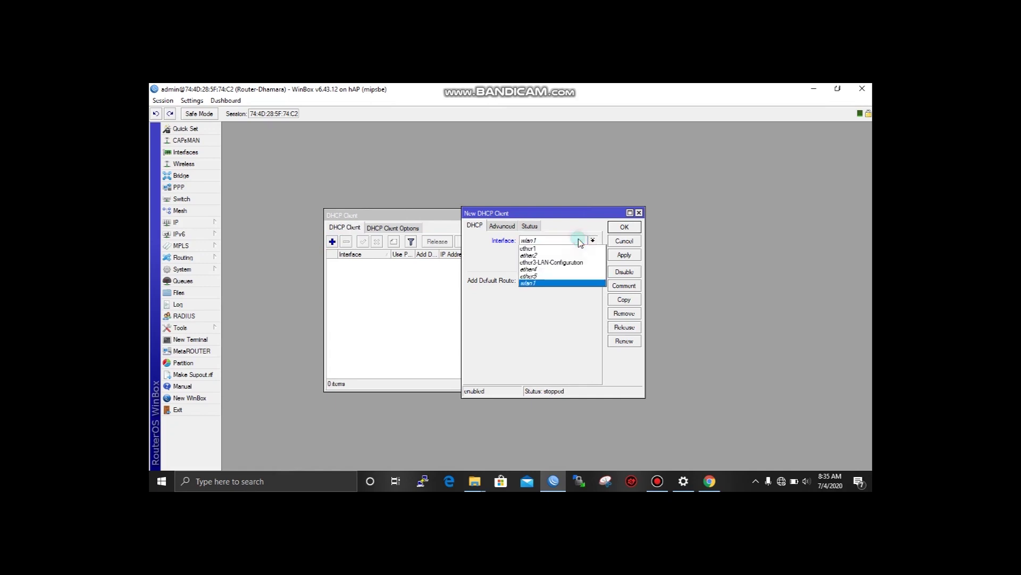
click(556, 248)
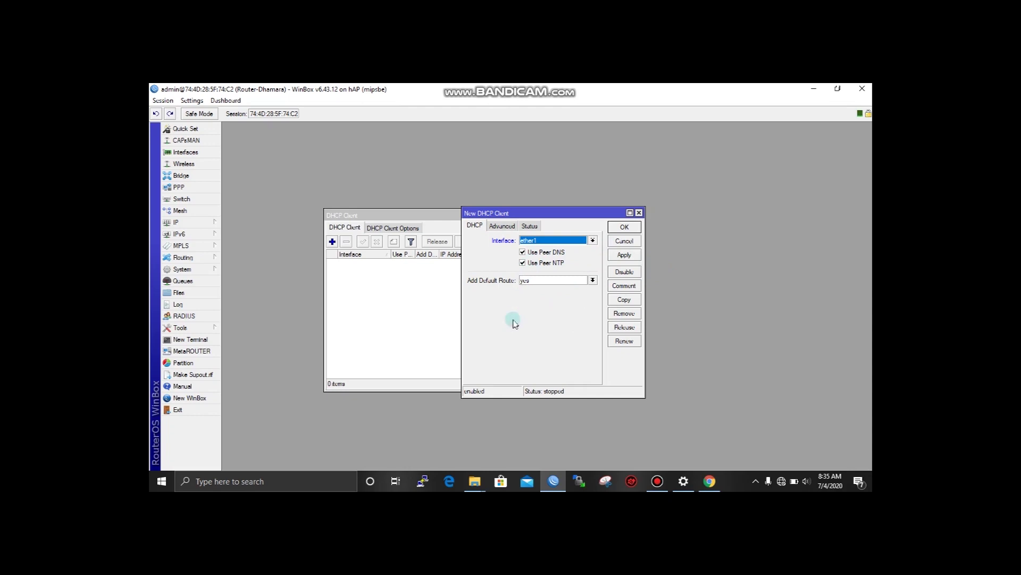
click(626, 257)
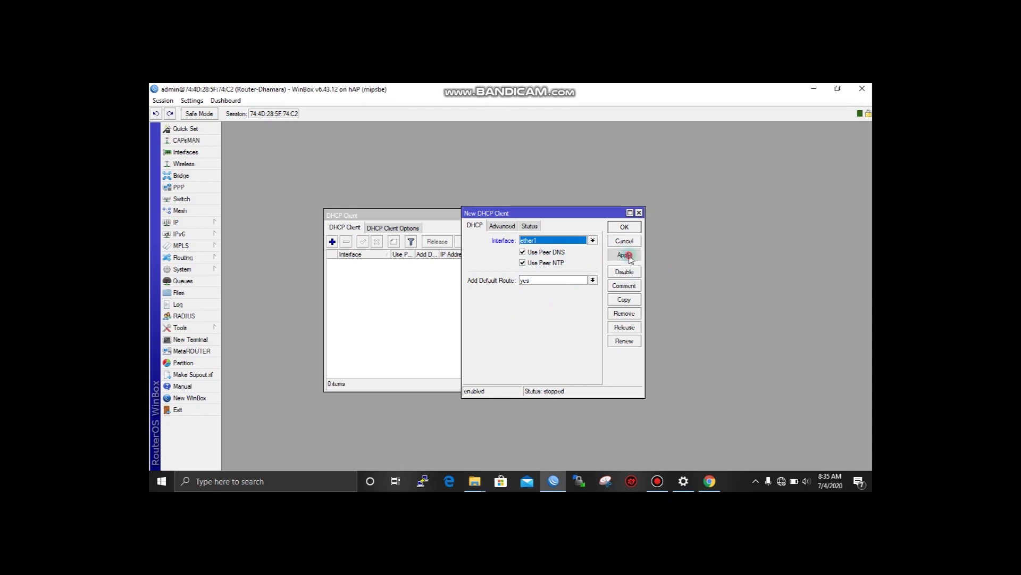
click(634, 227)
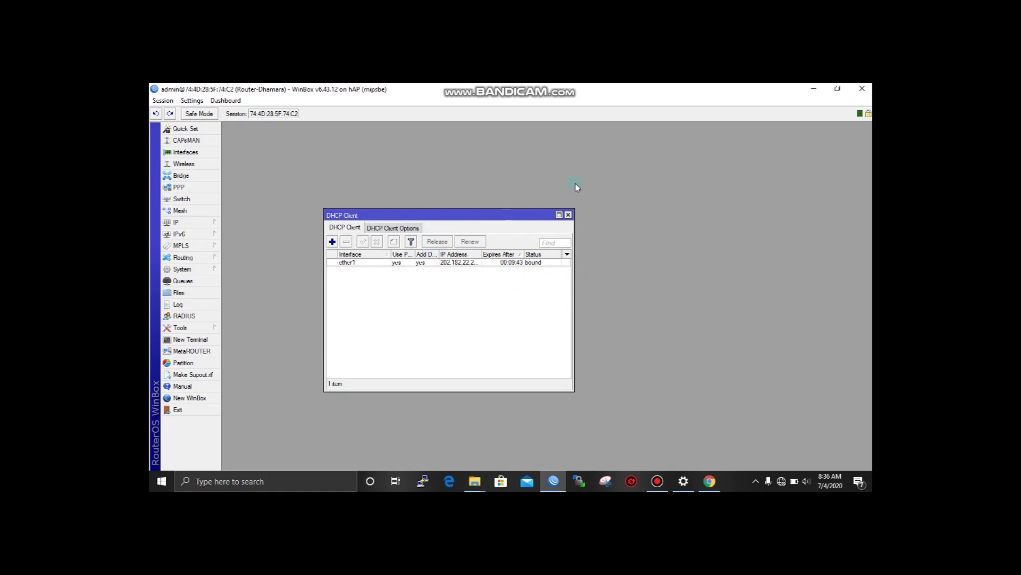
click(568, 214)
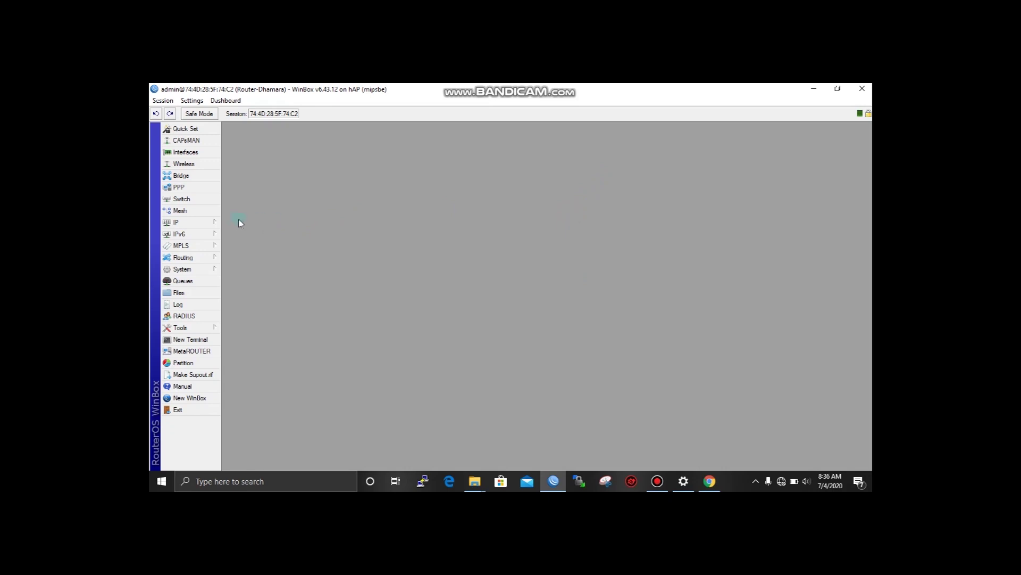
Allow remote requests in the DNS settings and set the DNS server to 8.8.8.8.
click(211, 223)
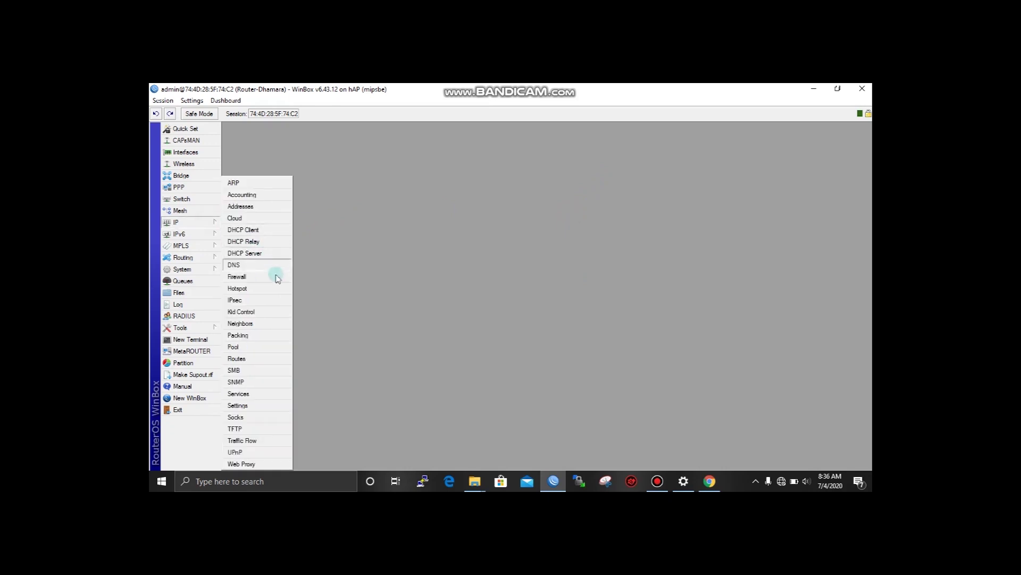
click(259, 265)
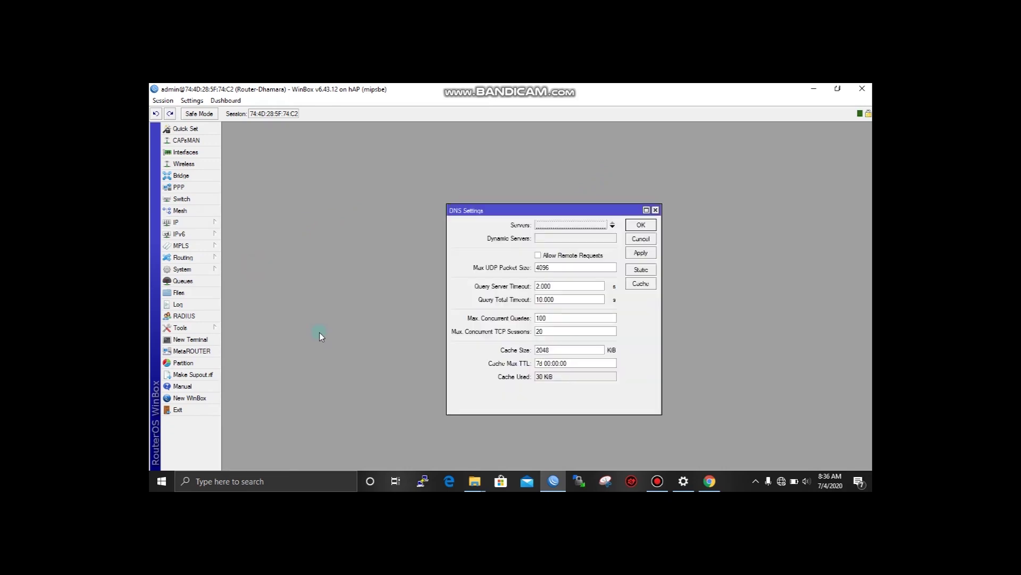
click(539, 270)
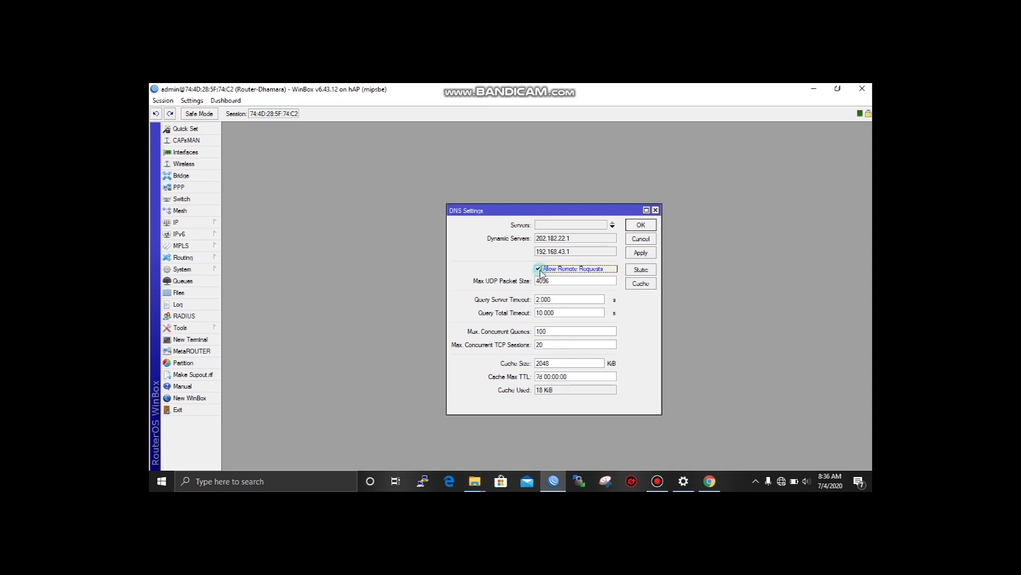
click(575, 226)
key(BackSpace)
text(8.8)
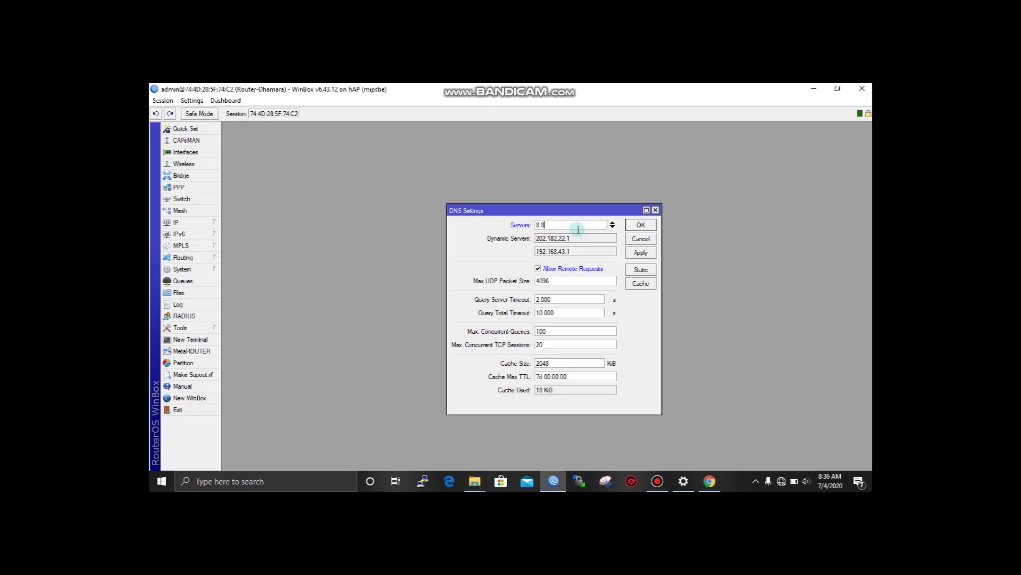
text(.8.8)
click(644, 254)
click(642, 225)
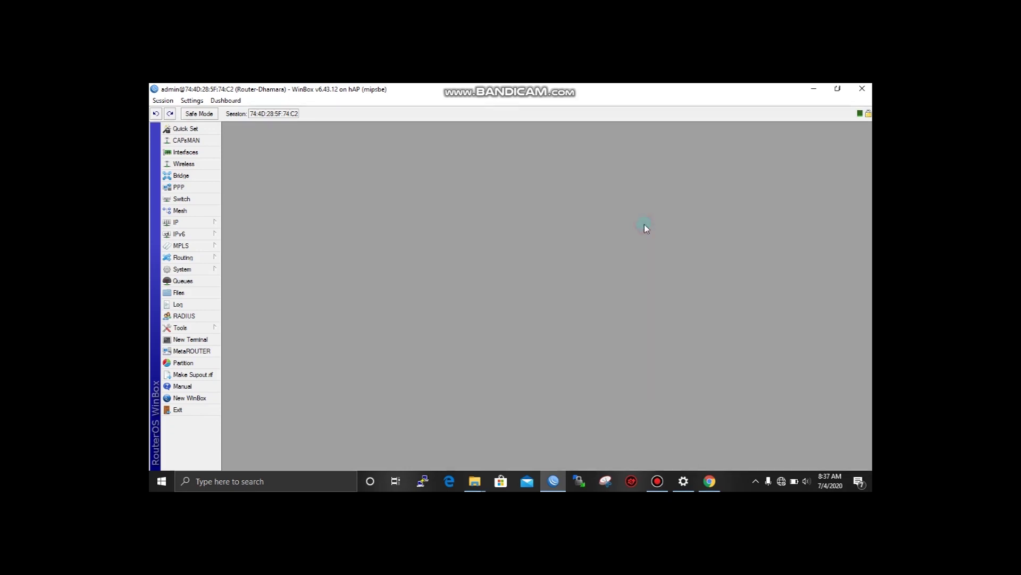
Open the firewall's NAT rules and start a new rule, bringing up the chain choices.
click(184, 222)
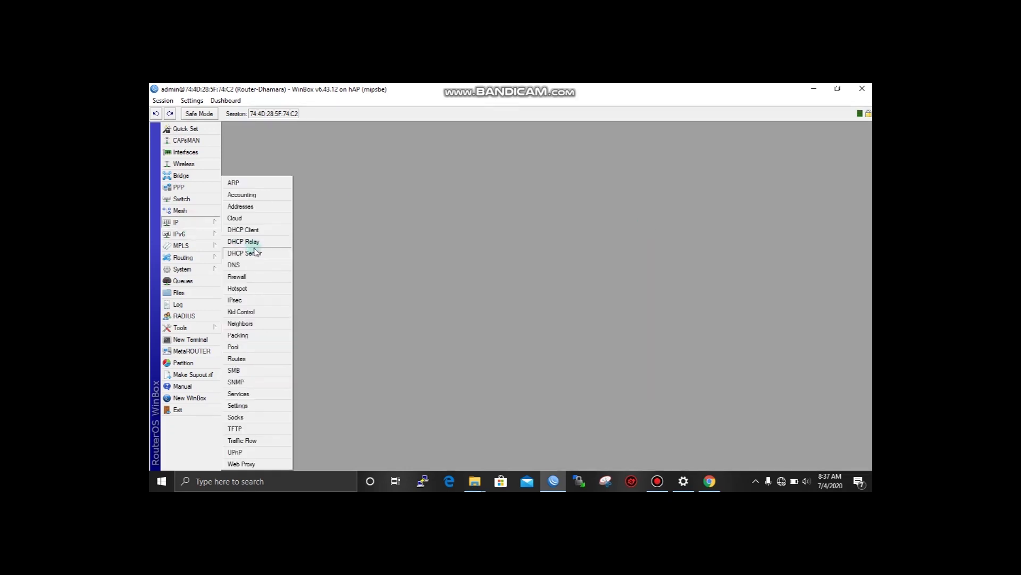
click(250, 278)
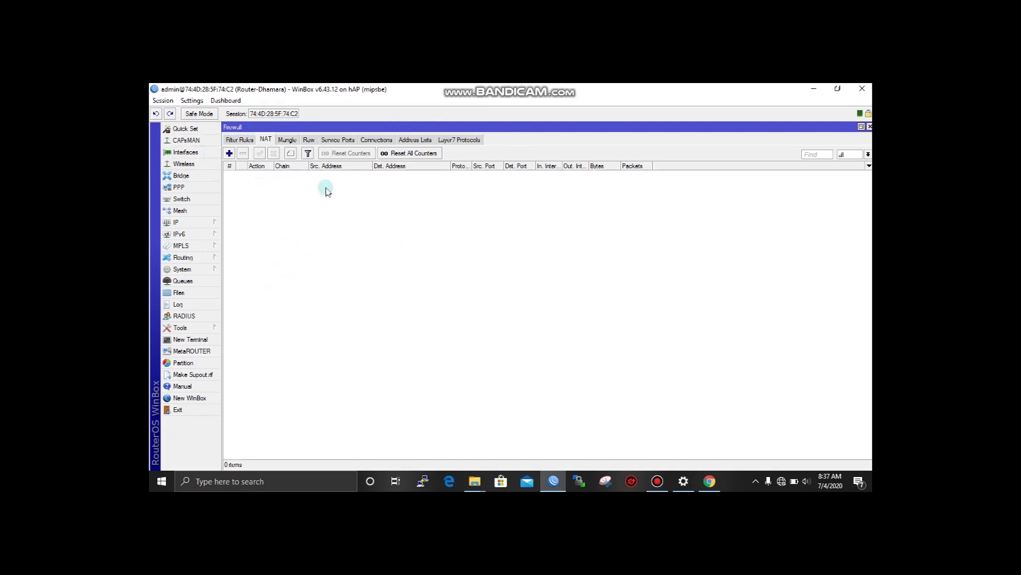
click(230, 153)
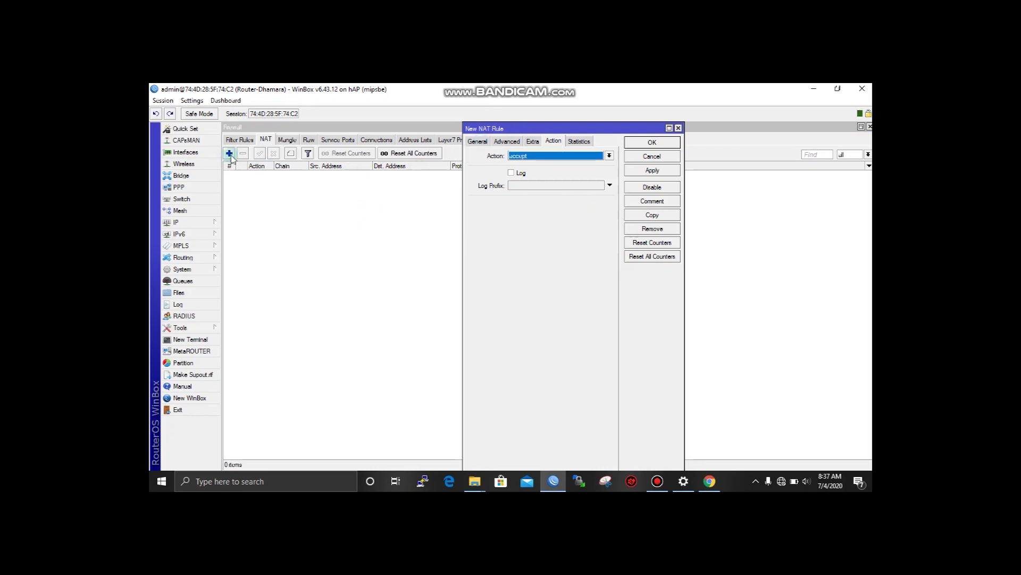
click(472, 139)
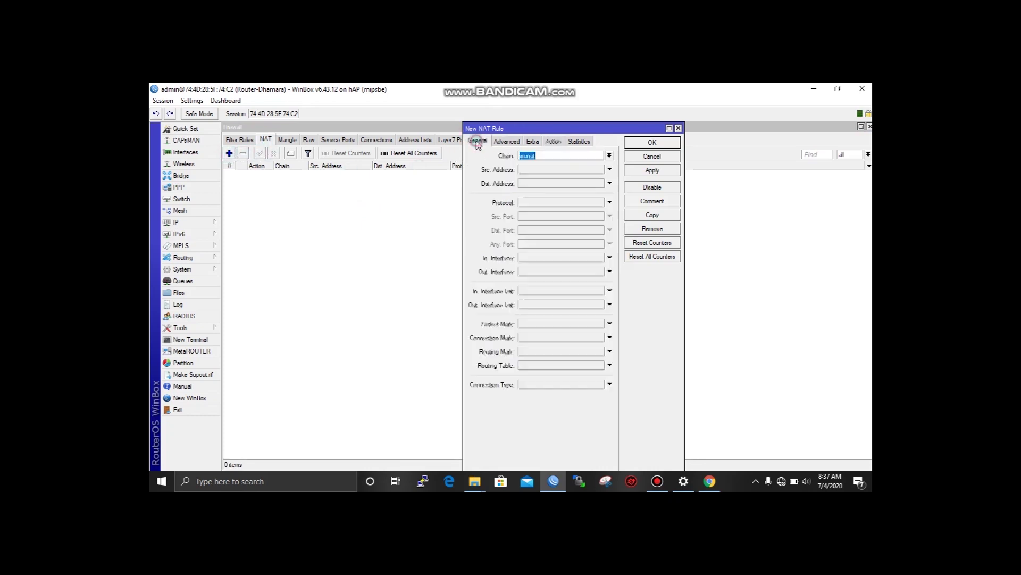
click(610, 156)
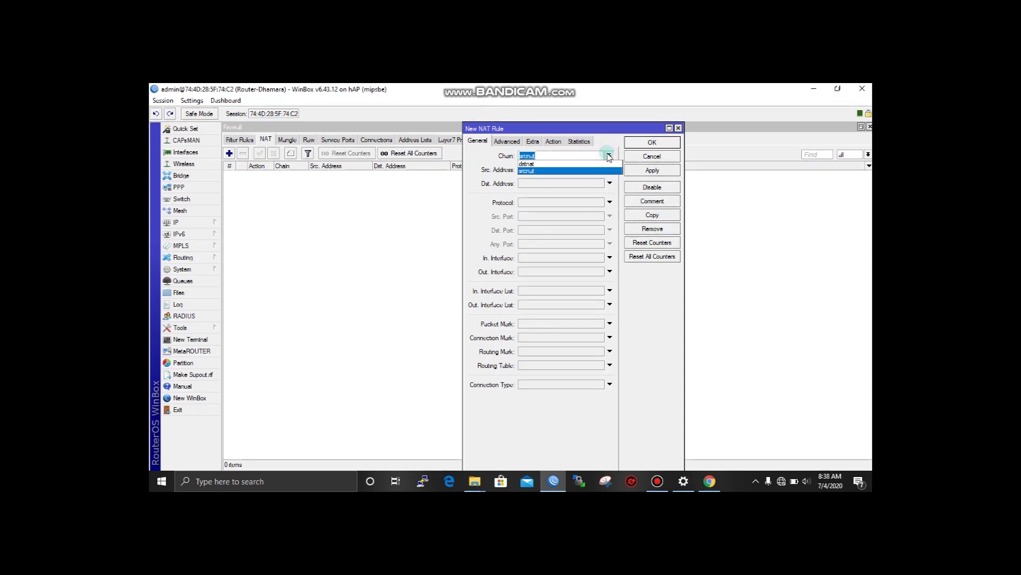
Return to WinBox after the lost session, refresh the neighbor list and reconnect to the discovered router as admin.
key(alt+Tab)
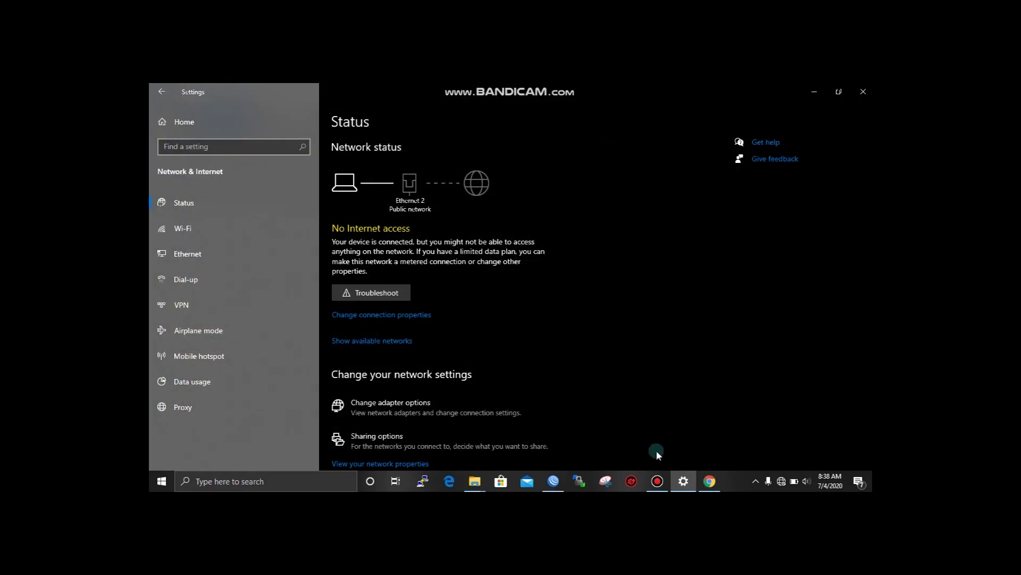
click(556, 482)
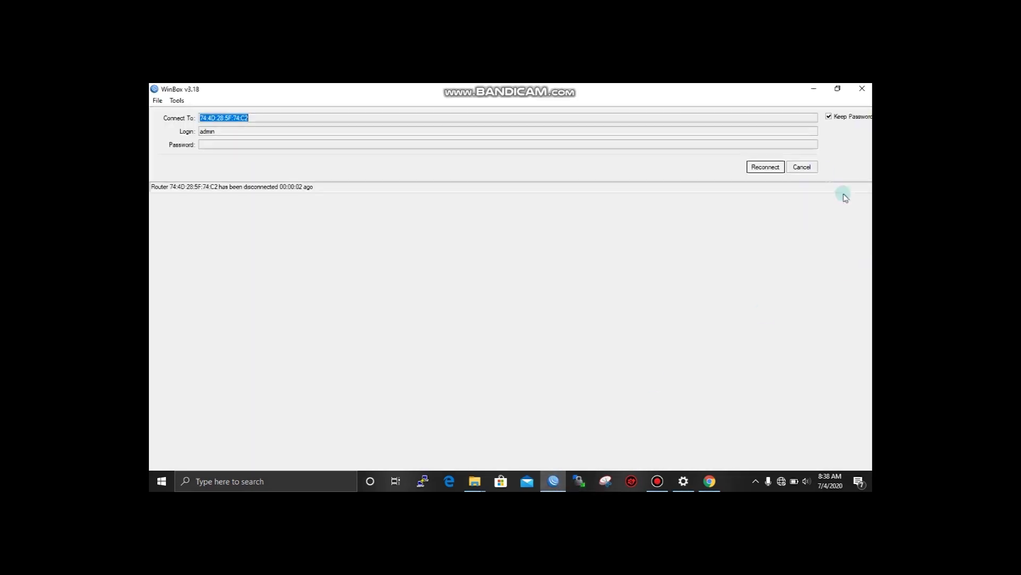
click(812, 170)
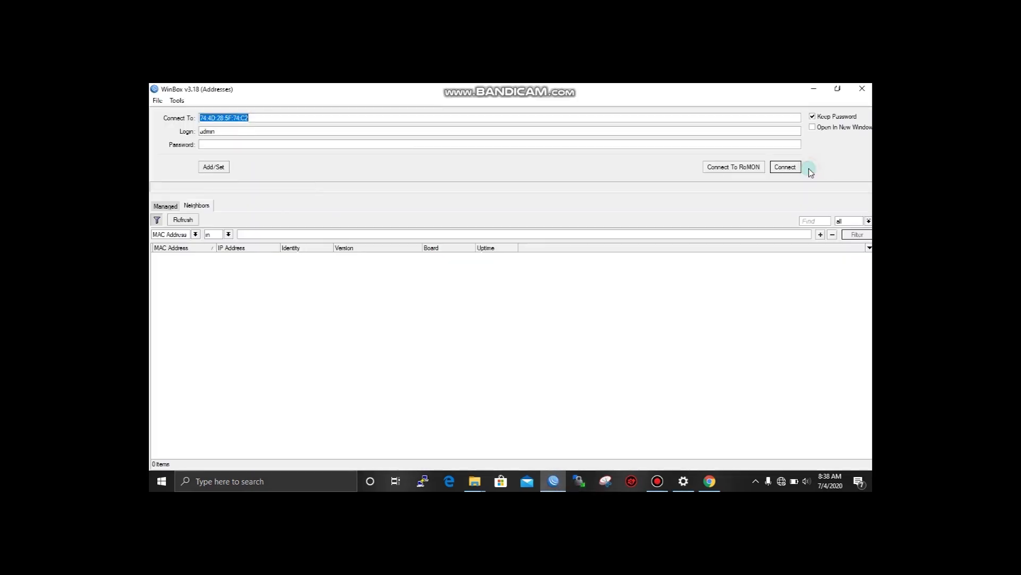
click(183, 220)
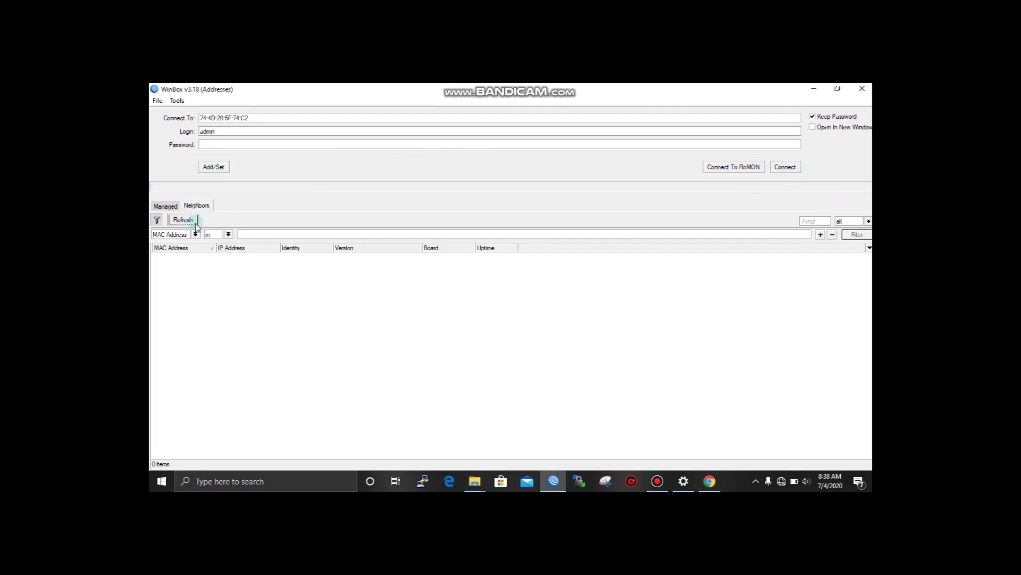
click(192, 221)
click(192, 260)
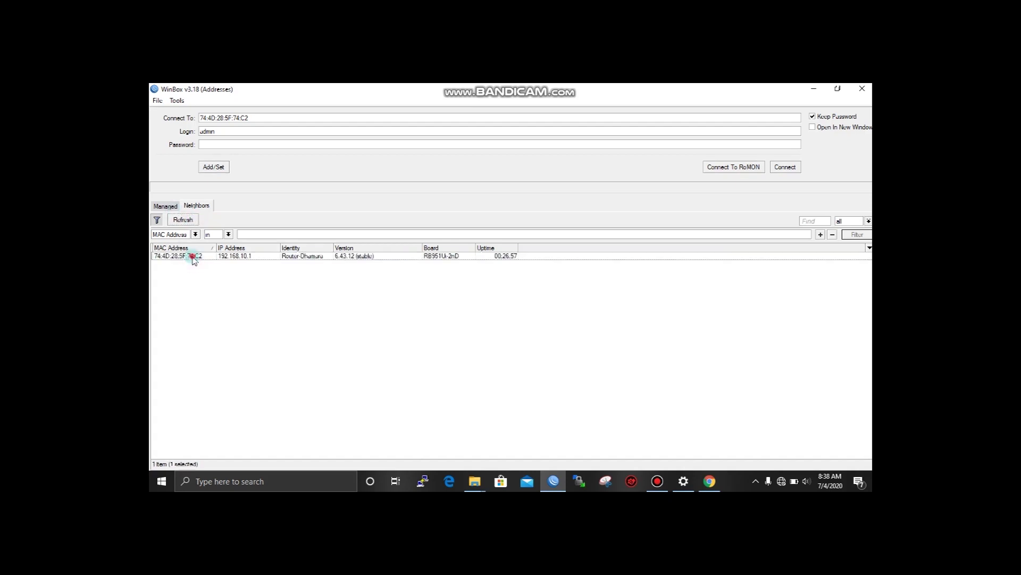
click(194, 260)
double_click(194, 260)
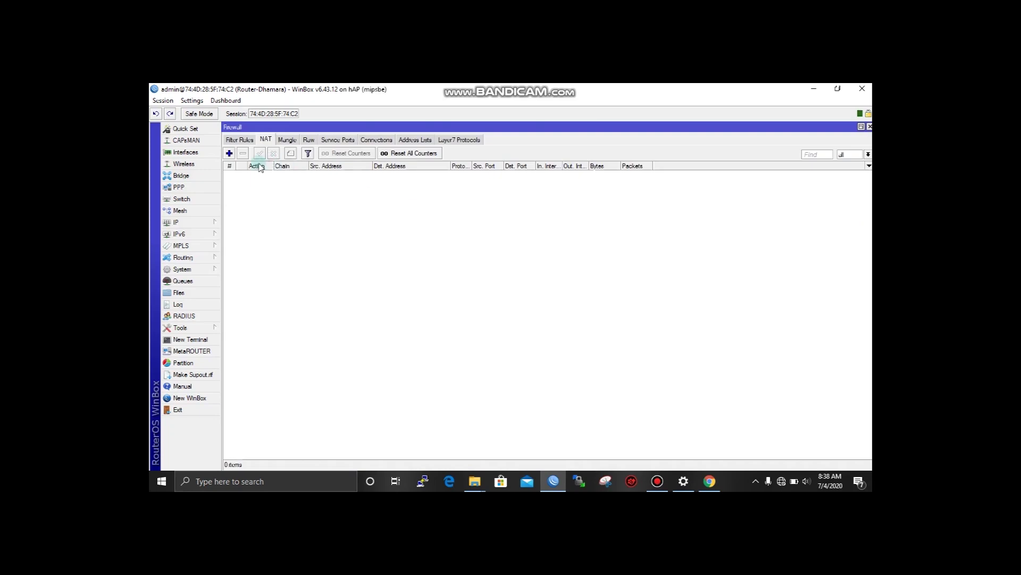
Start a new NAT rule with chain srcnat and out interface ether1.
click(229, 153)
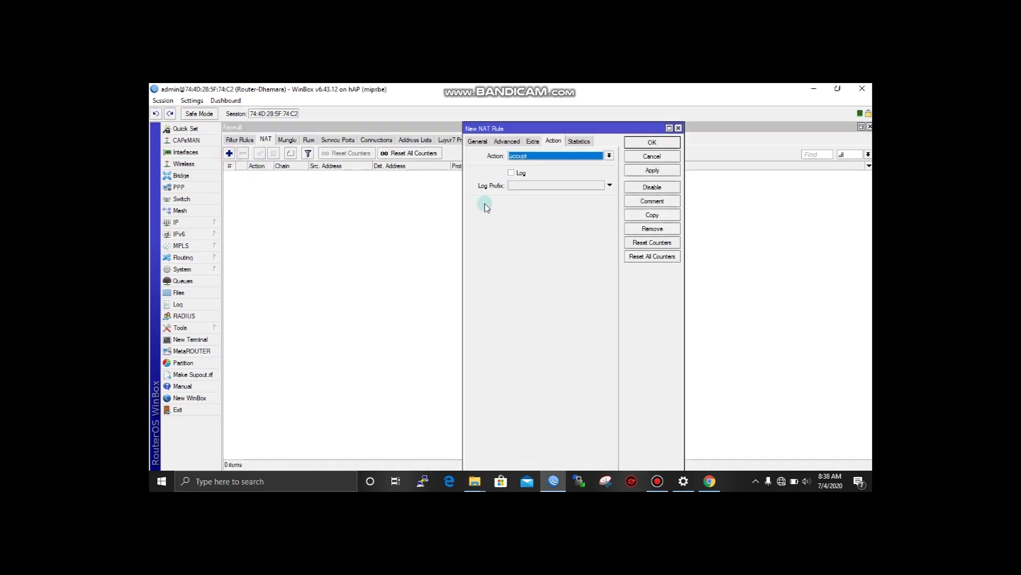
click(477, 141)
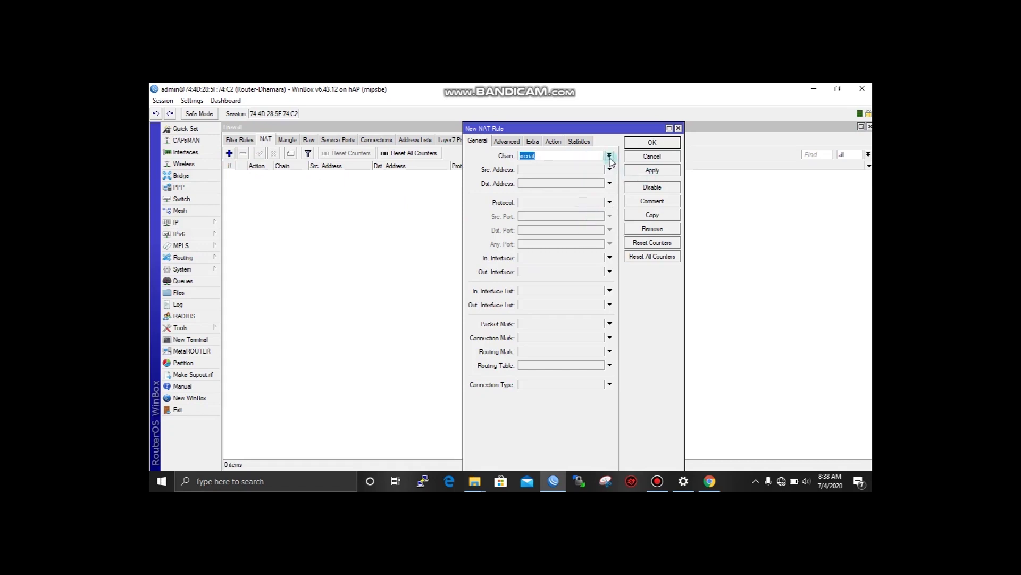
click(609, 155)
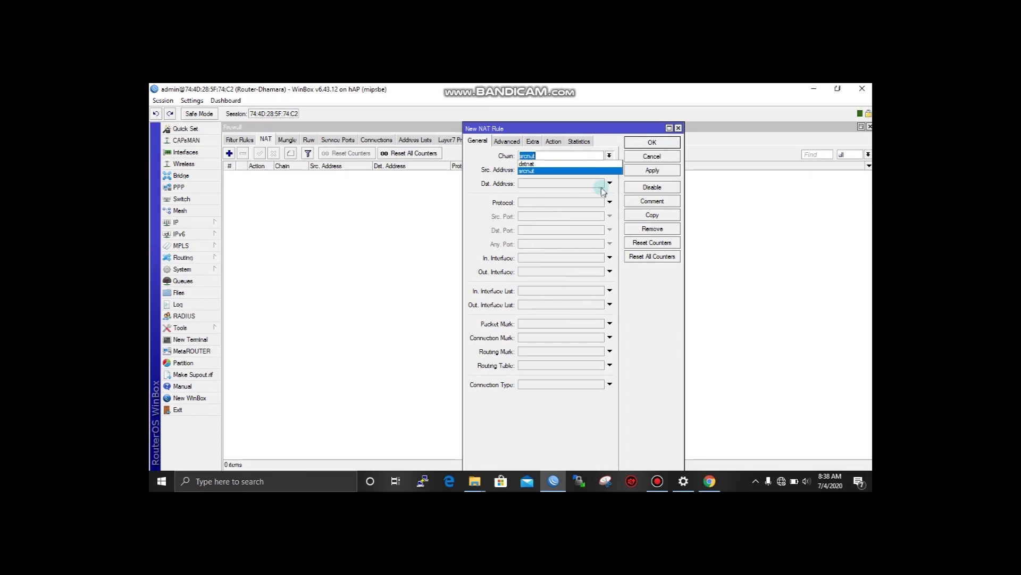
click(532, 171)
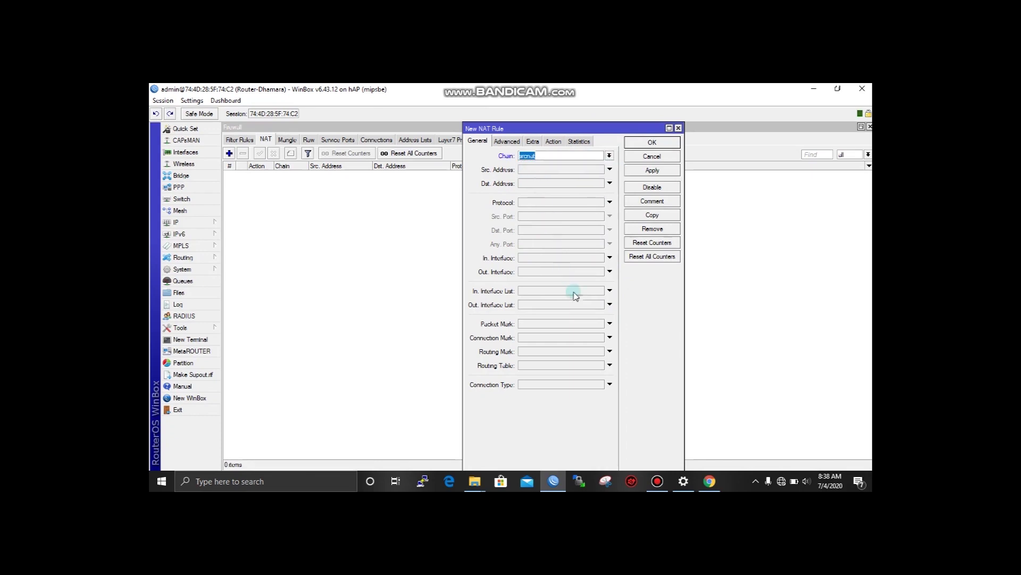
click(610, 273)
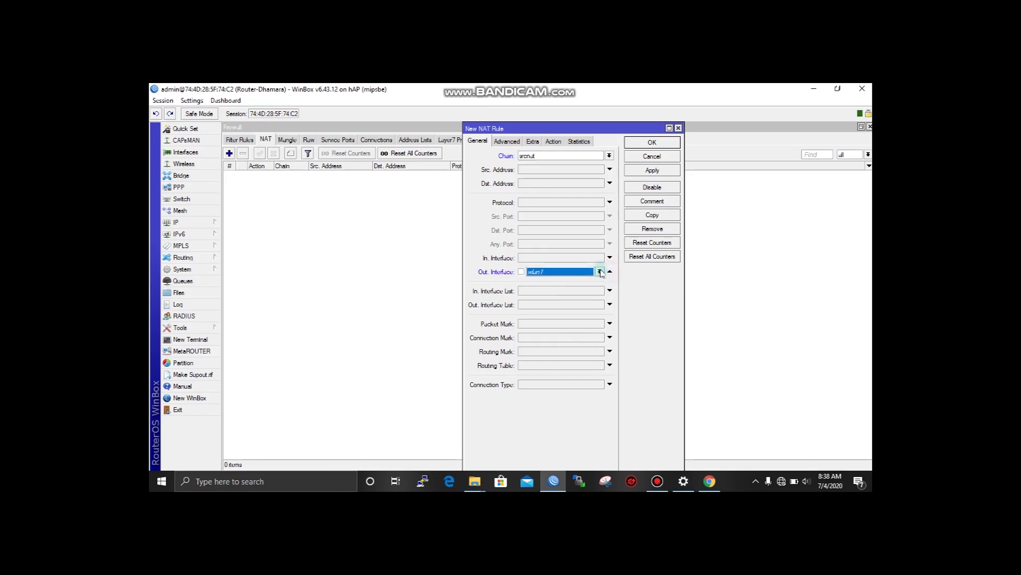
click(600, 271)
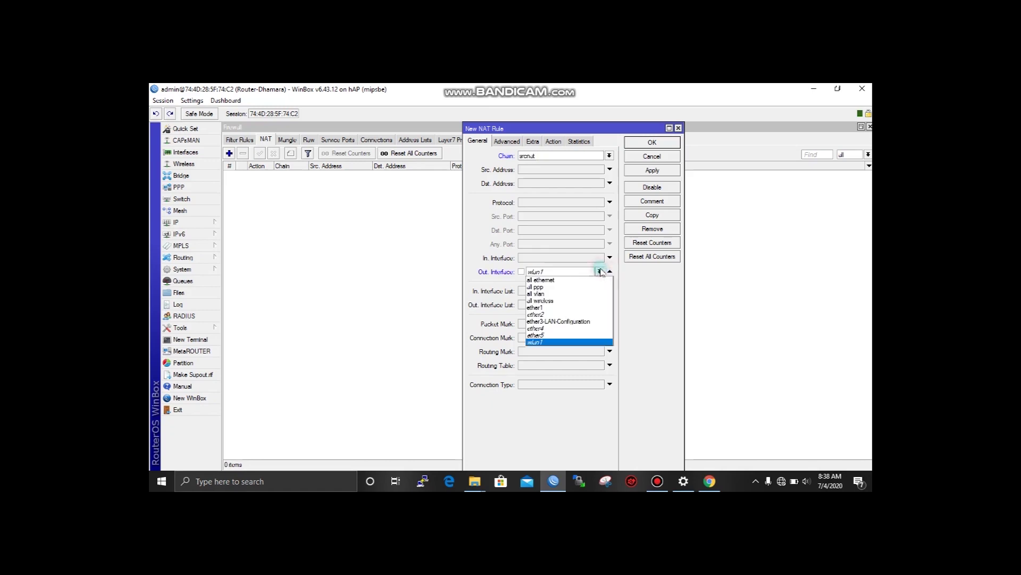
click(553, 308)
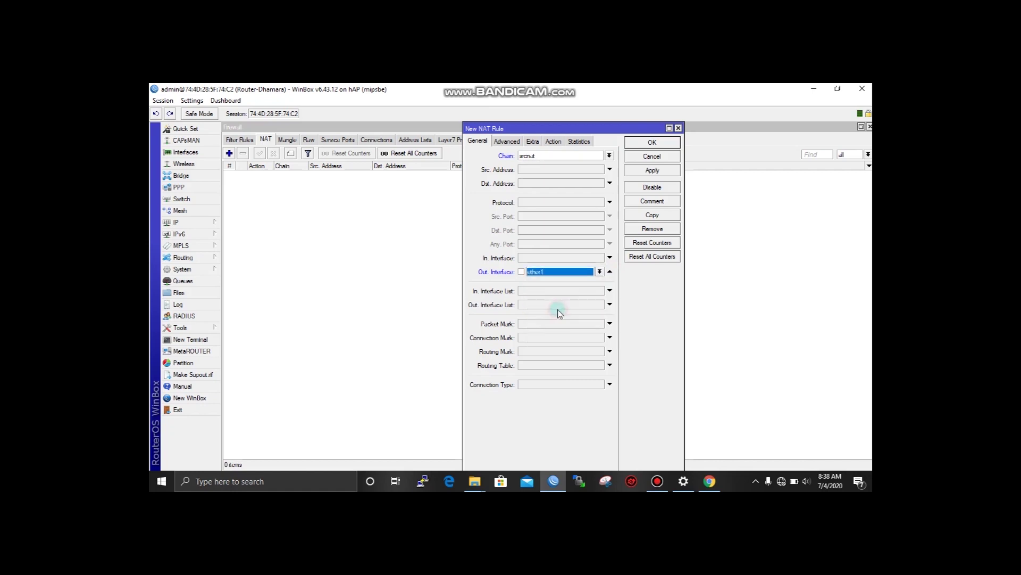
Set the NAT rule's action to masquerade, then apply and save the rule.
click(555, 142)
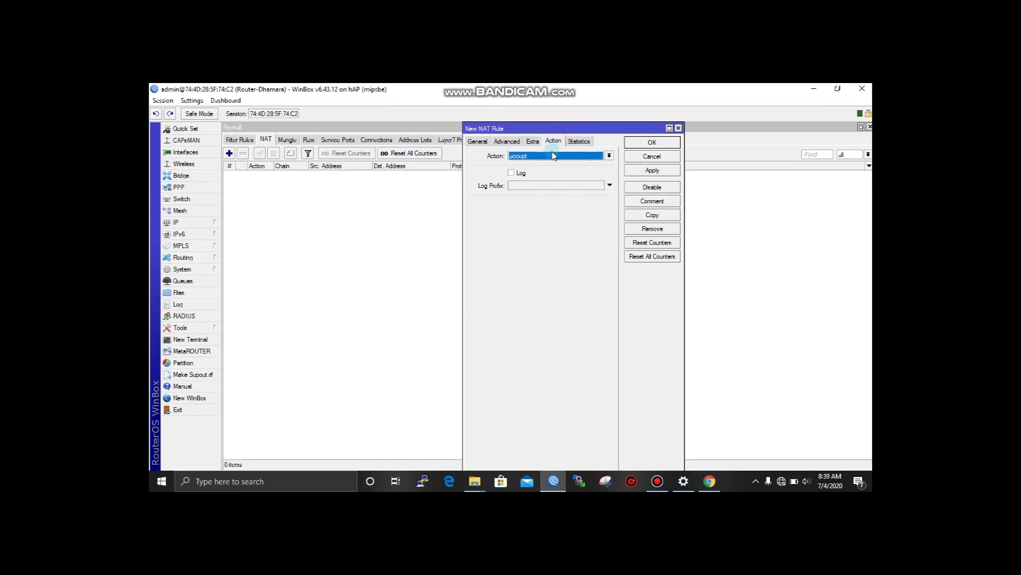
click(547, 156)
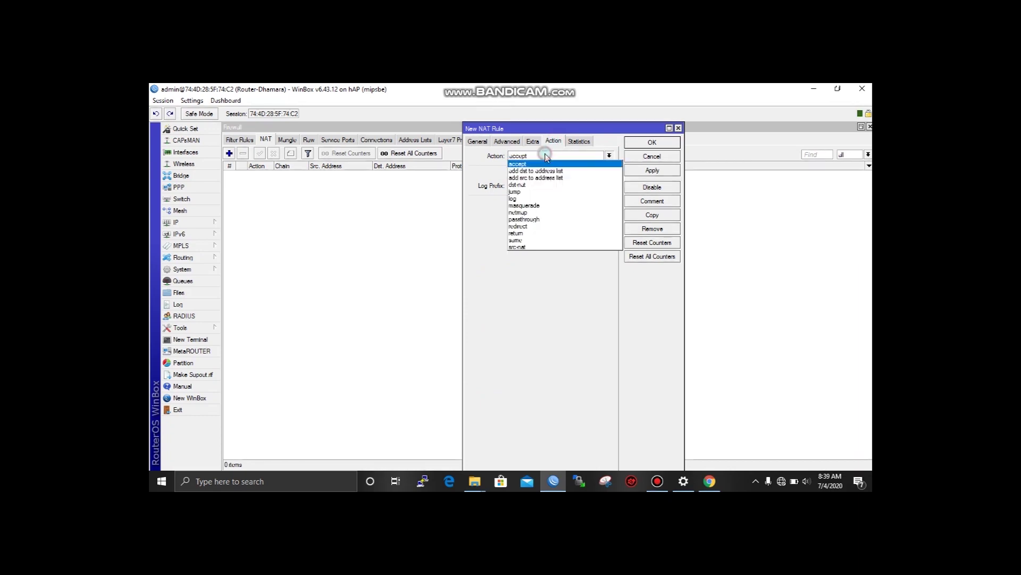
click(528, 207)
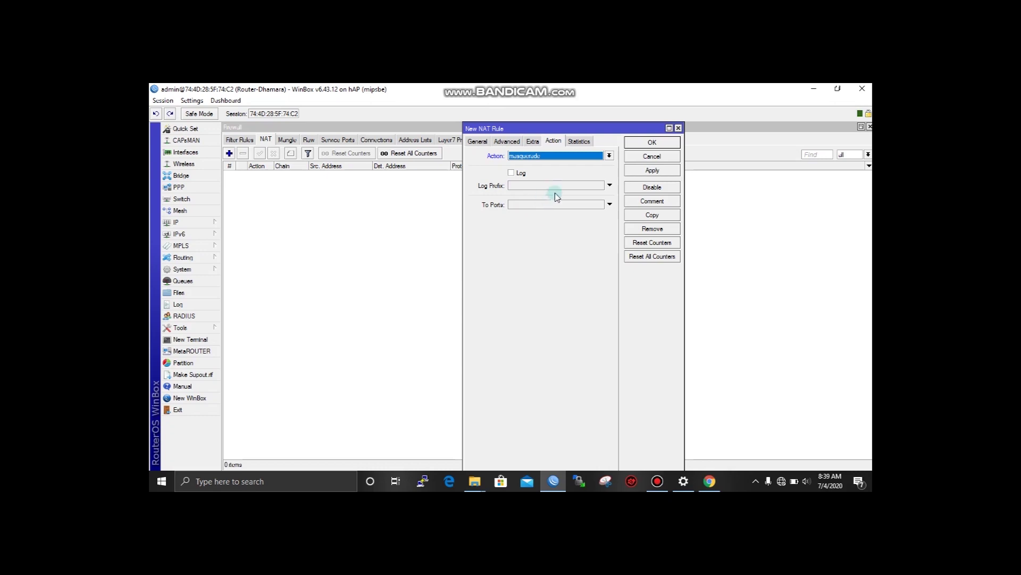
click(648, 170)
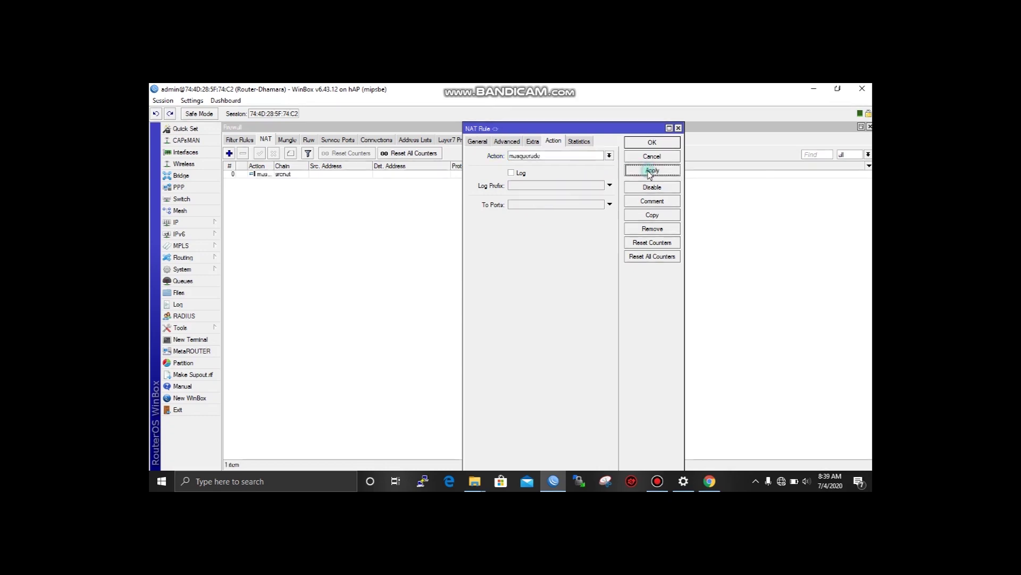
click(667, 145)
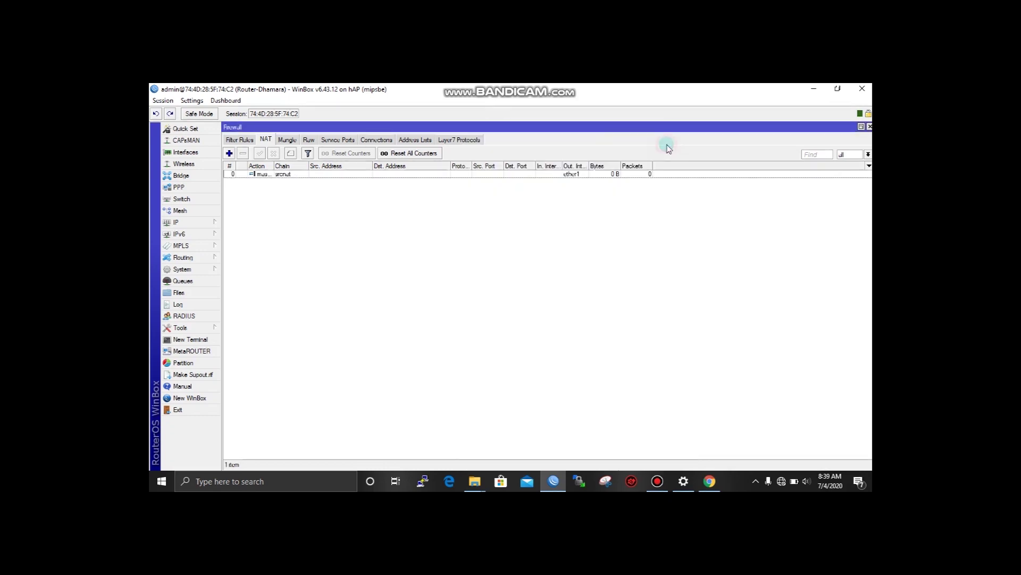
Start the DHCP server setup and choose ether3-LAN-Configuration as the server interface.
click(208, 223)
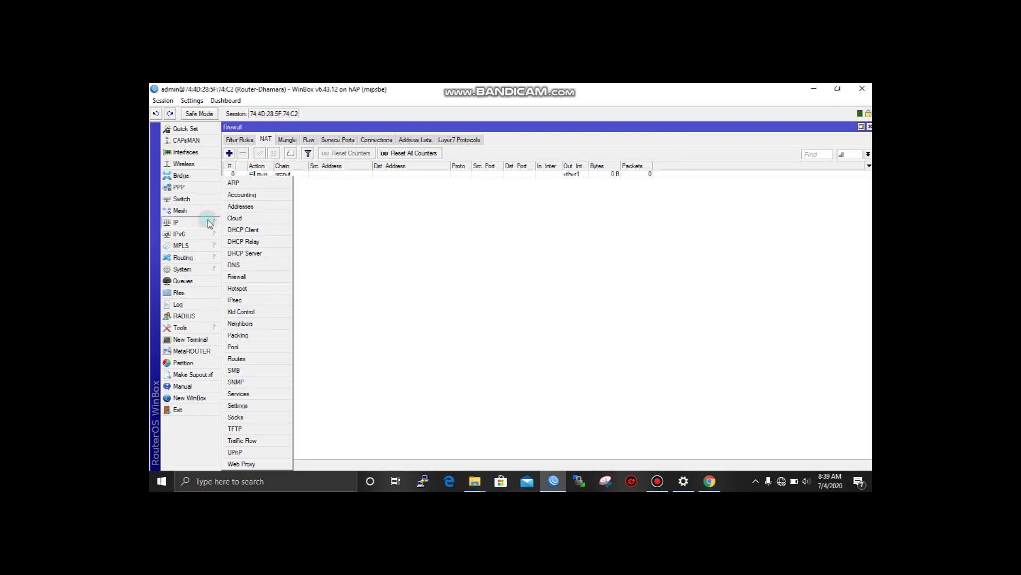
click(264, 256)
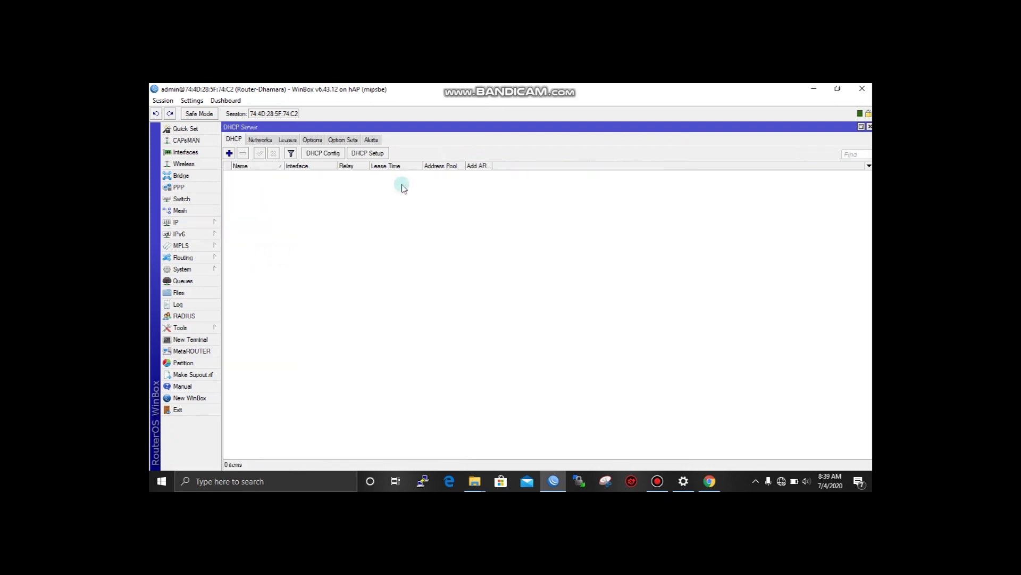
click(374, 156)
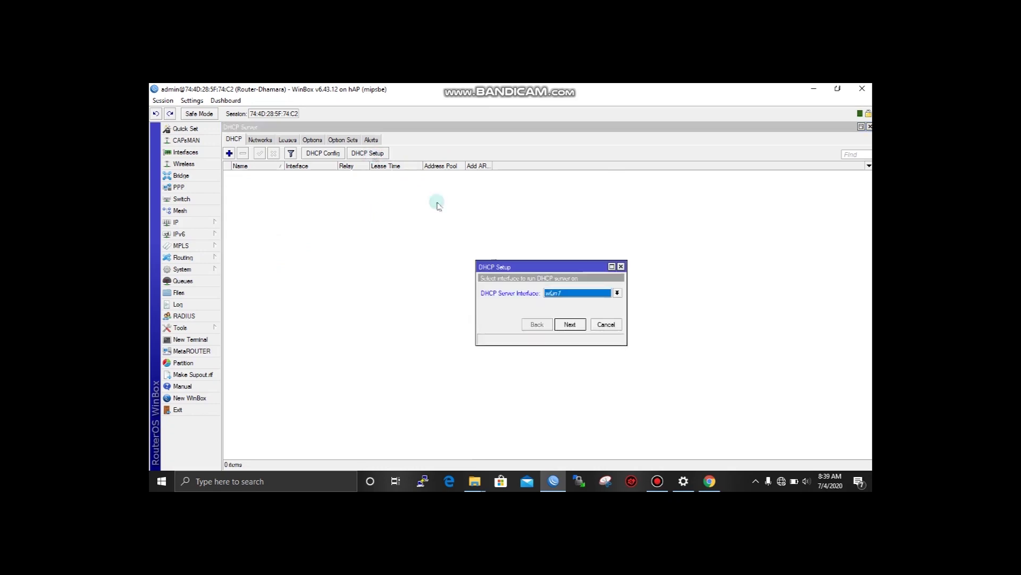
click(579, 296)
click(577, 307)
click(576, 298)
click(574, 315)
Complete the DHCP server setup with the proposed network, gateway, address pool up to 192.168.10.254, DNS servers and lease time 00:10:00.
click(569, 324)
click(569, 324)
click(570, 324)
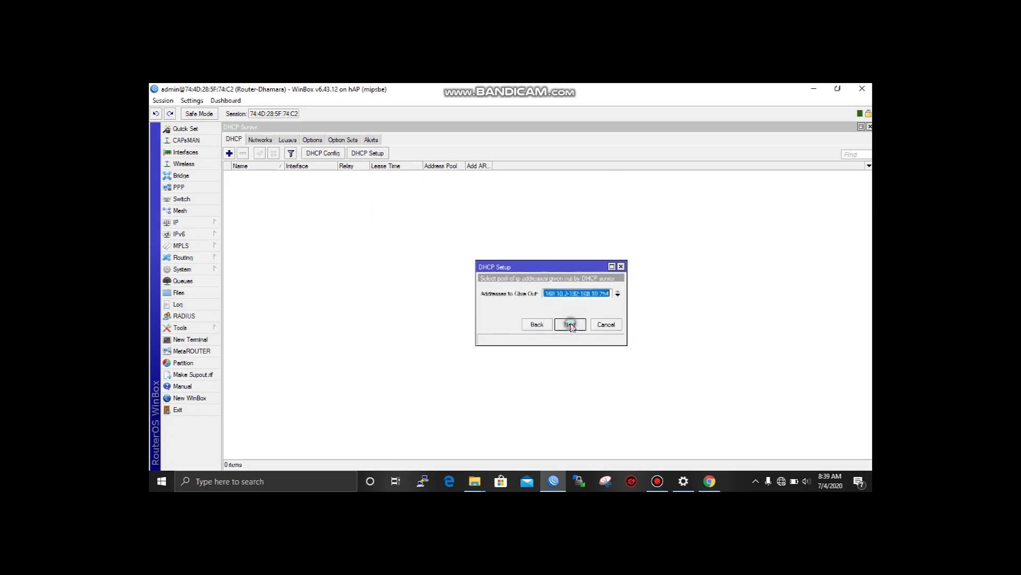
click(570, 324)
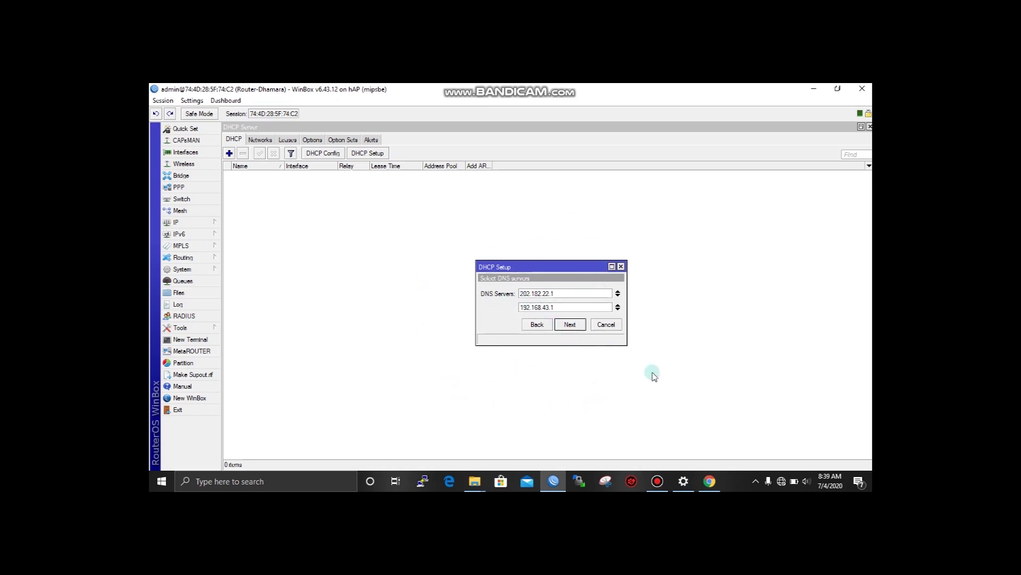
click(570, 325)
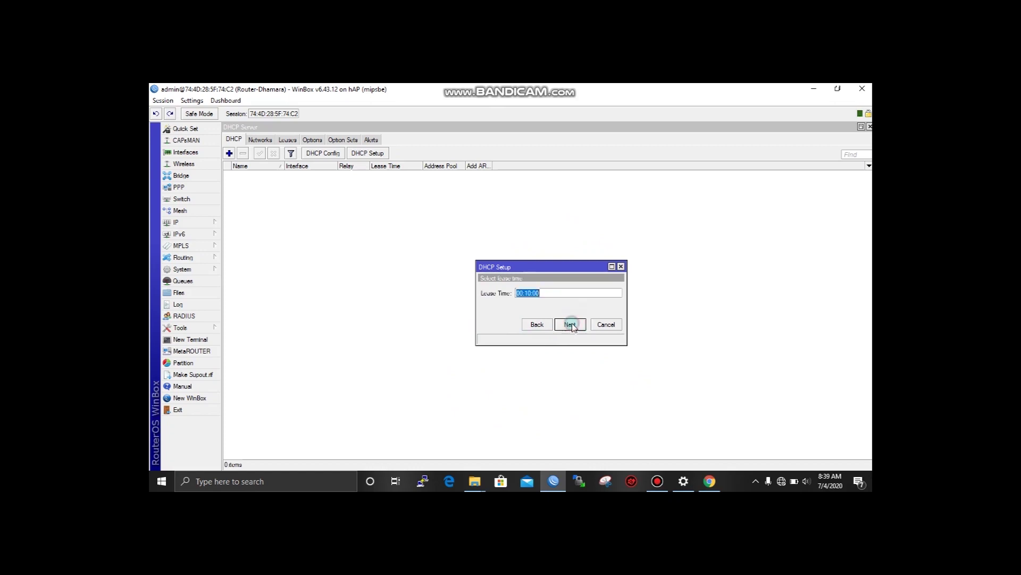
click(569, 324)
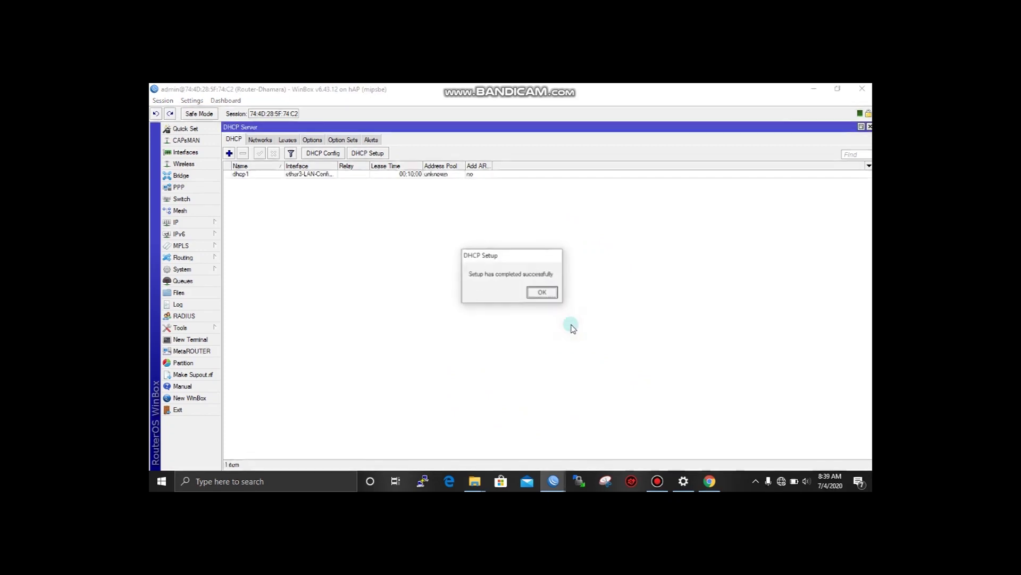
click(540, 292)
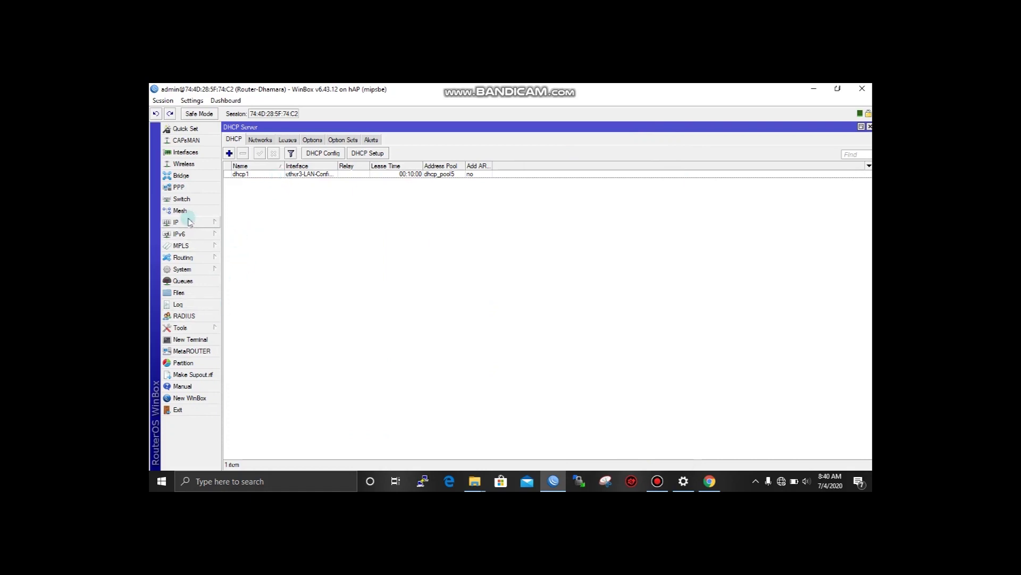
Ping google.com from a new router terminal to test internet access.
click(190, 340)
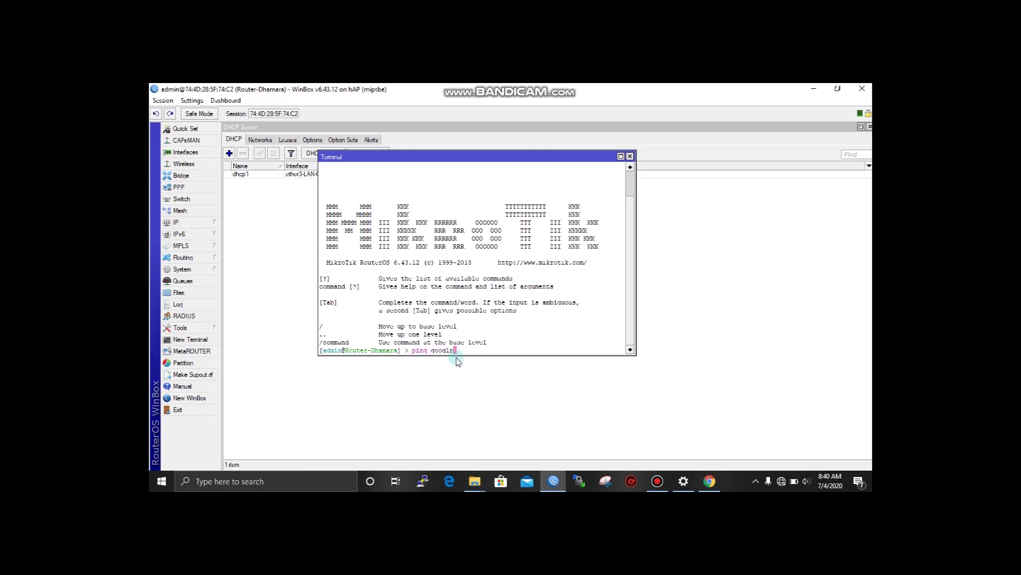
text(om)
key(Return)
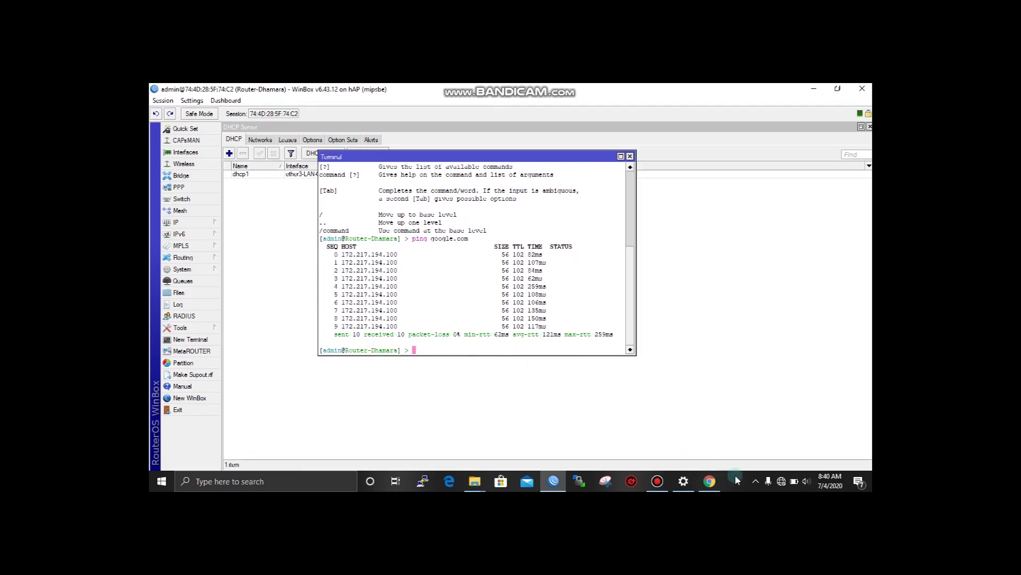
Switch to Windows Settings, open the network adapter options and view the connection details of the Ethernet 2 adapter.
mouse_move(683, 479)
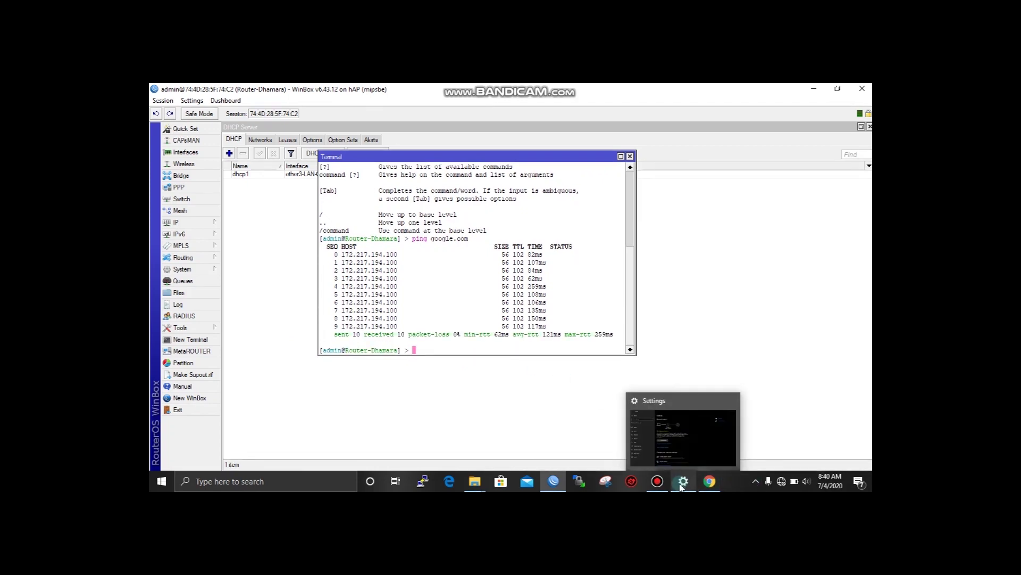
click(681, 447)
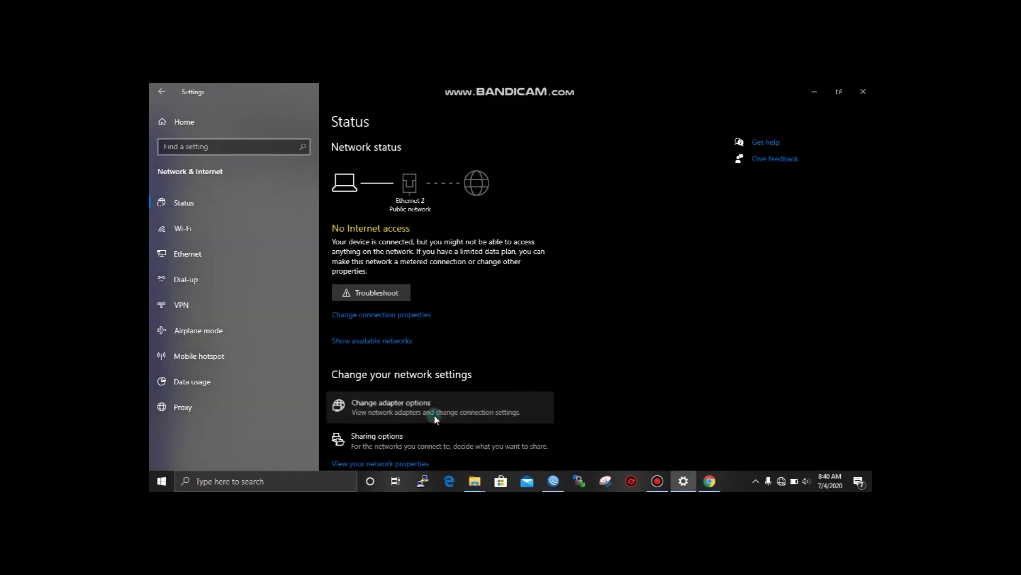
click(458, 405)
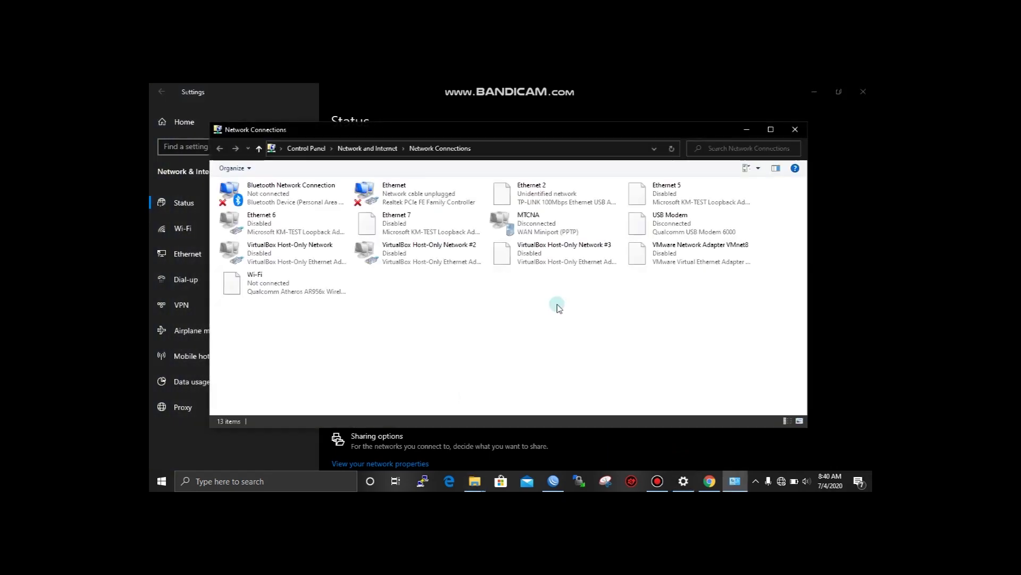
click(557, 198)
right_click(557, 199)
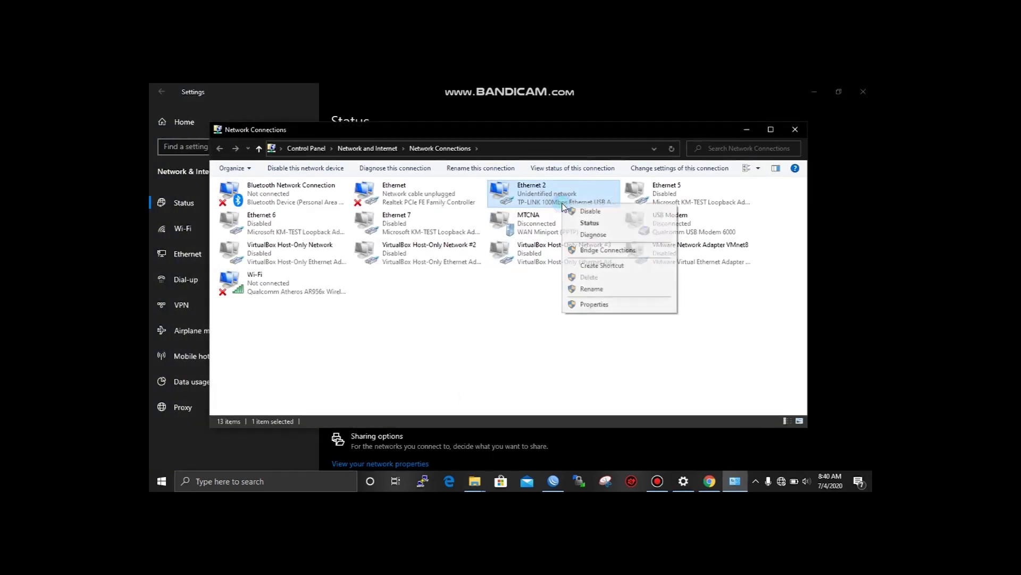
click(585, 218)
click(457, 277)
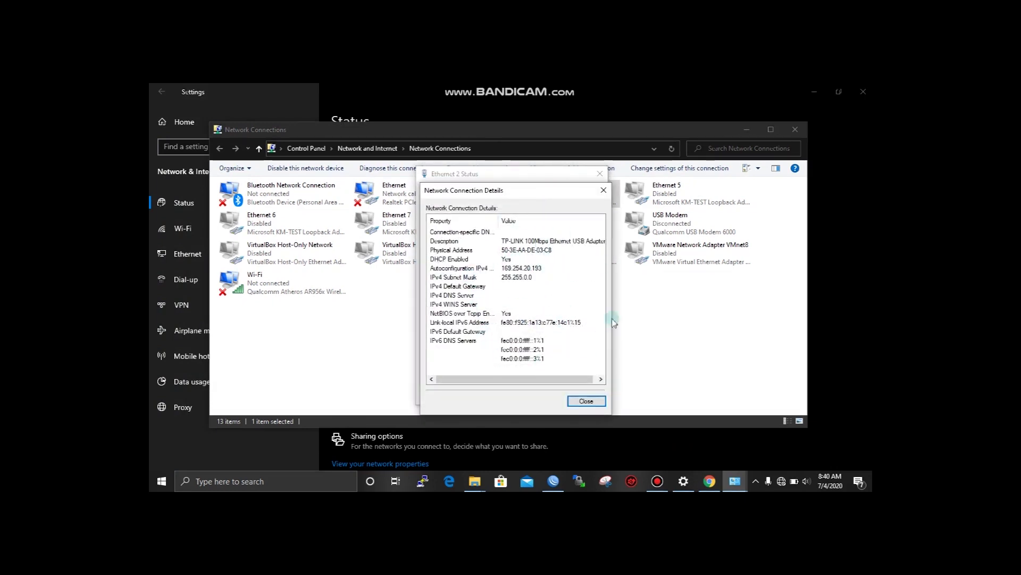
click(603, 190)
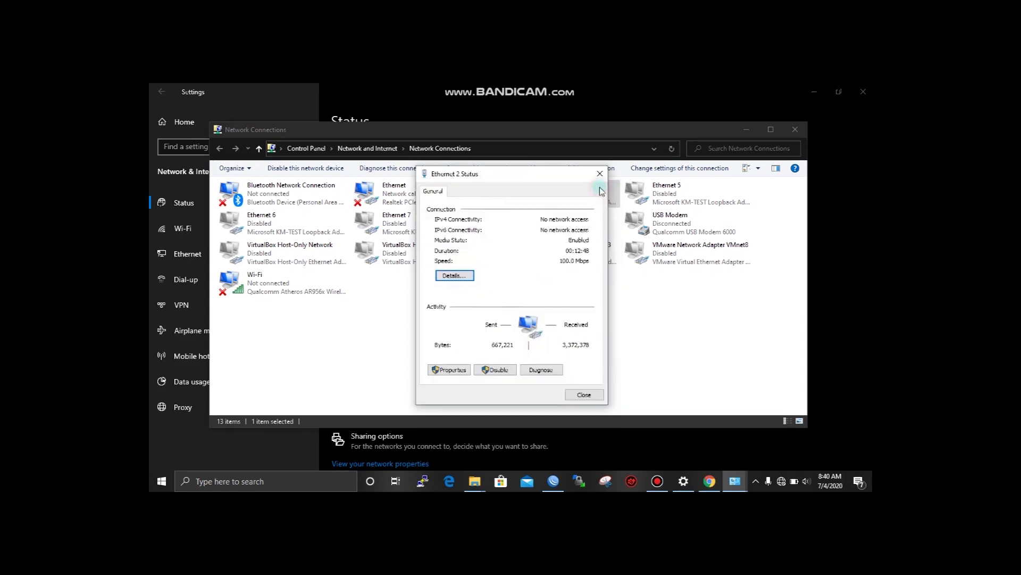
Disable the Ethernet 2 adapter and enable it again to renew its DHCP lease.
click(488, 375)
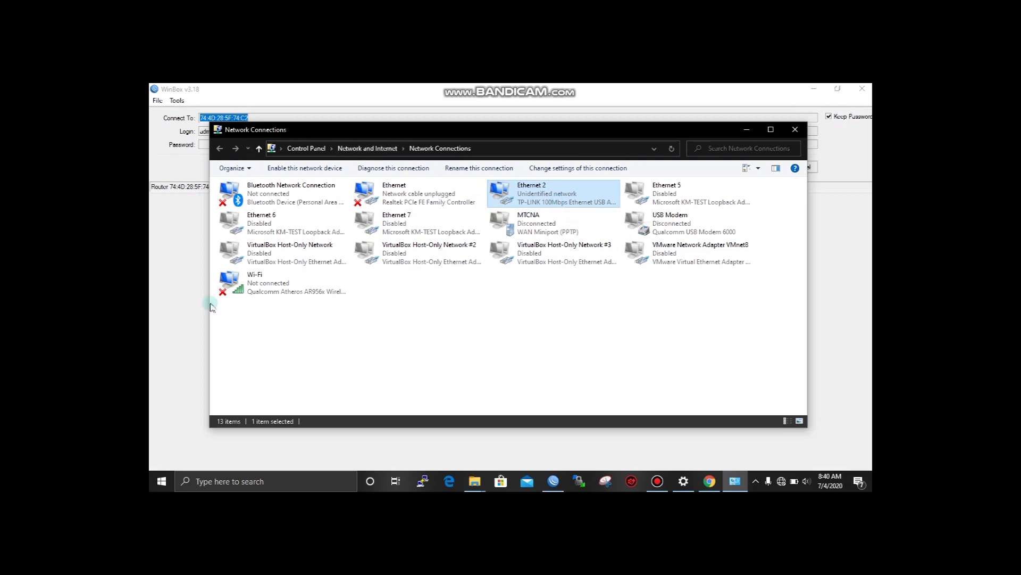
right_click(547, 205)
click(573, 213)
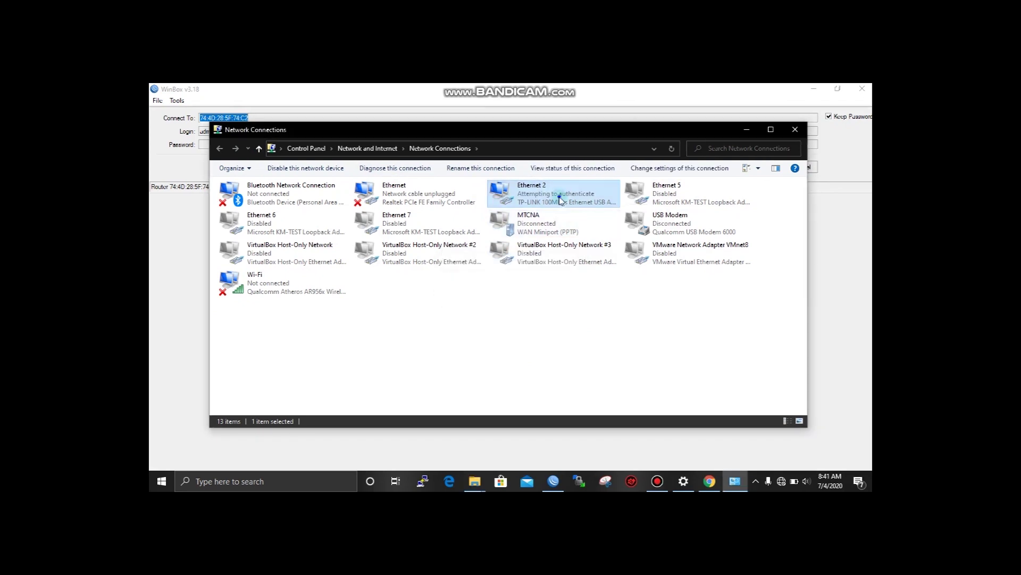
Refresh the network connections list and check the IP address, gateway and DNS servers in Ethernet 2's connection details.
right_click(560, 201)
click(552, 371)
right_click(551, 371)
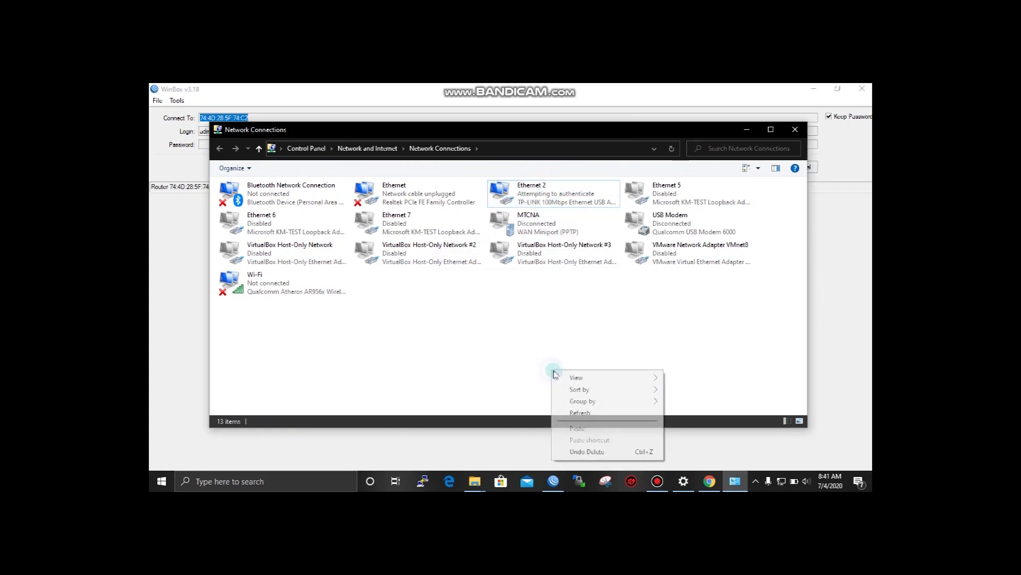
click(588, 412)
click(537, 203)
right_click(532, 201)
click(553, 219)
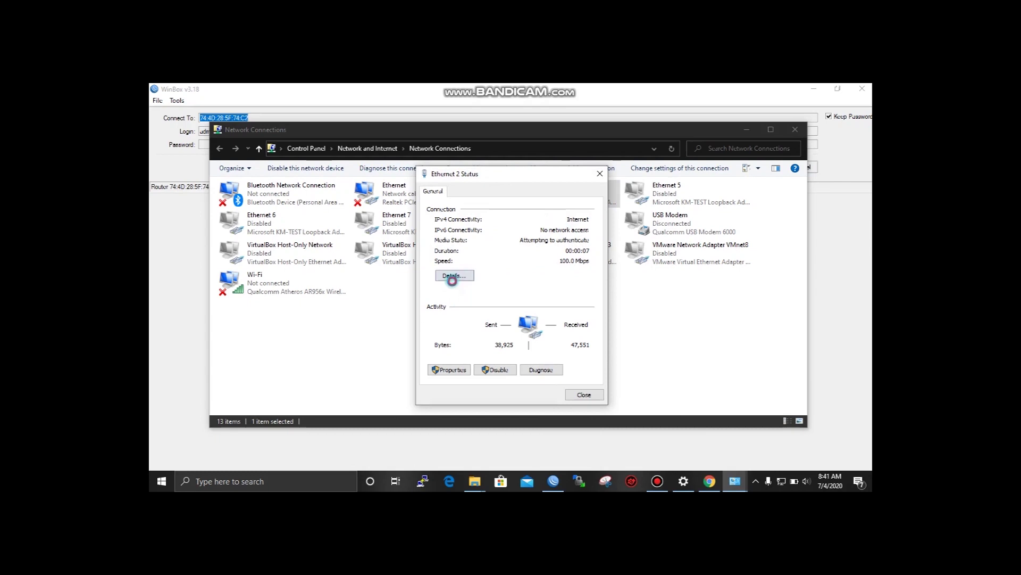
click(452, 277)
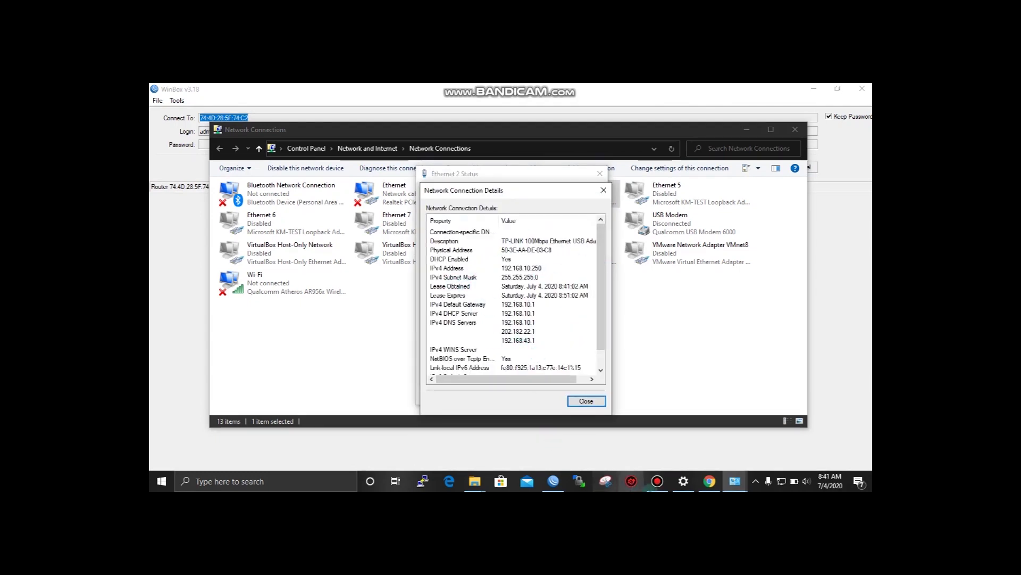
key(Escape)
key(Escape)
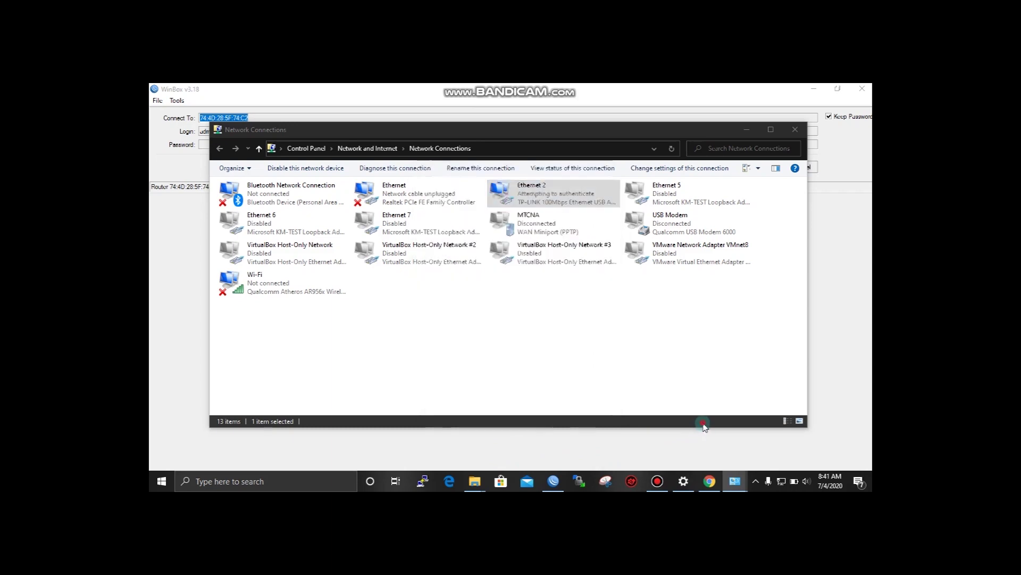
Ping google.com from a Windows command prompt to test the PC's internet access.
key(super+r)
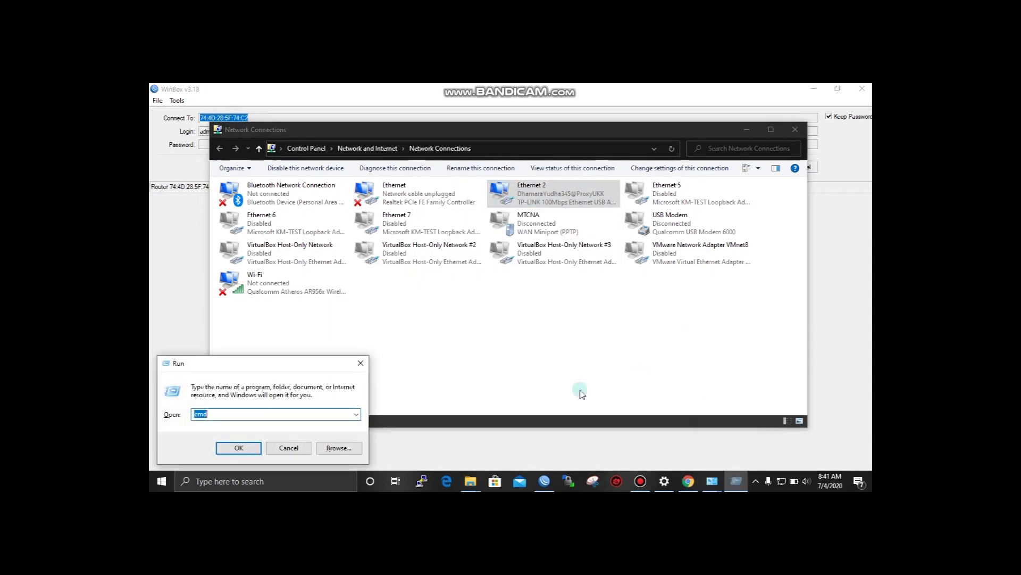
key(Return)
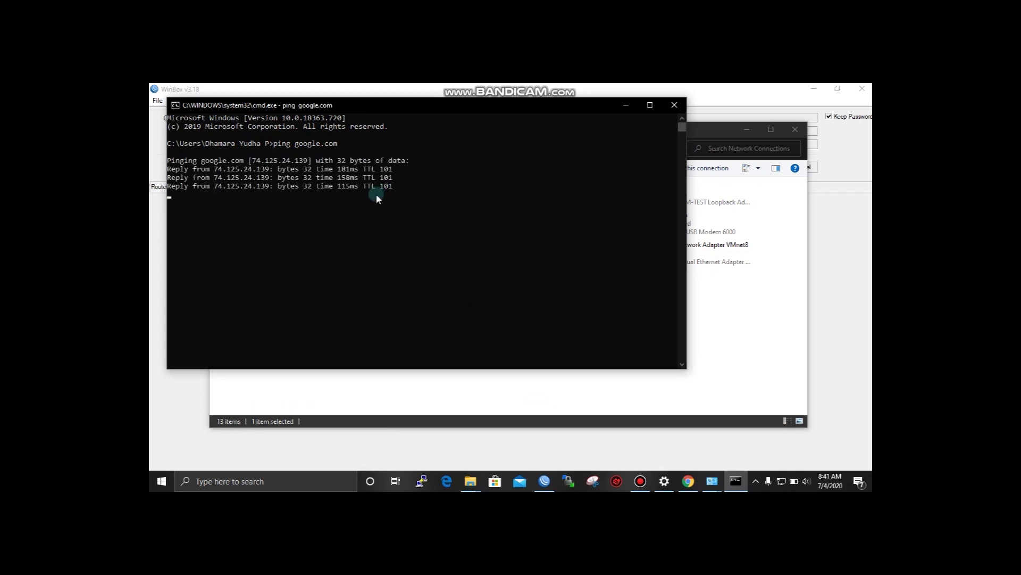
Switch to Chrome and load mikrotik.com in a new tab to test web browsing.
click(685, 482)
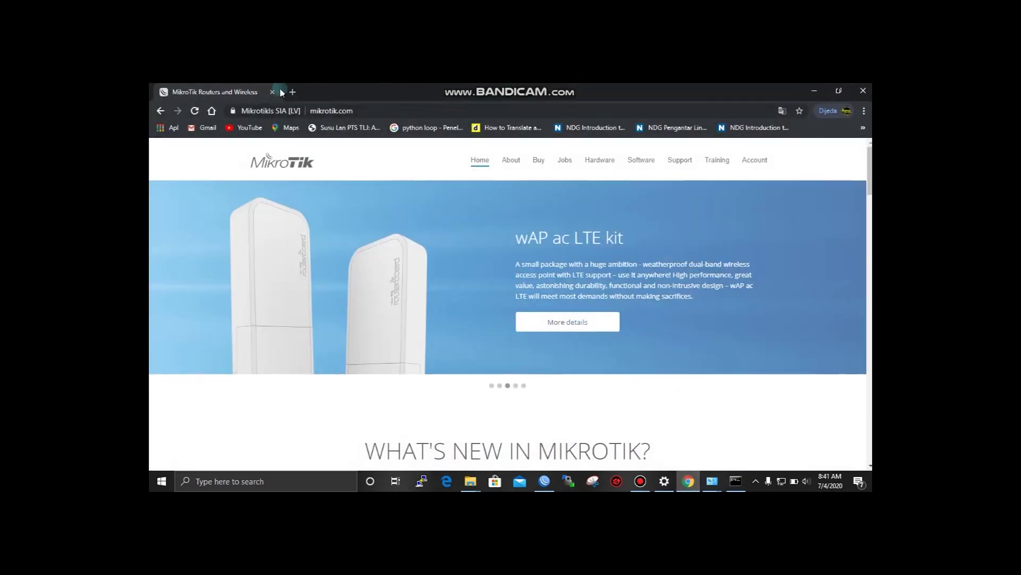
click(292, 91)
text(mikrotik.com)
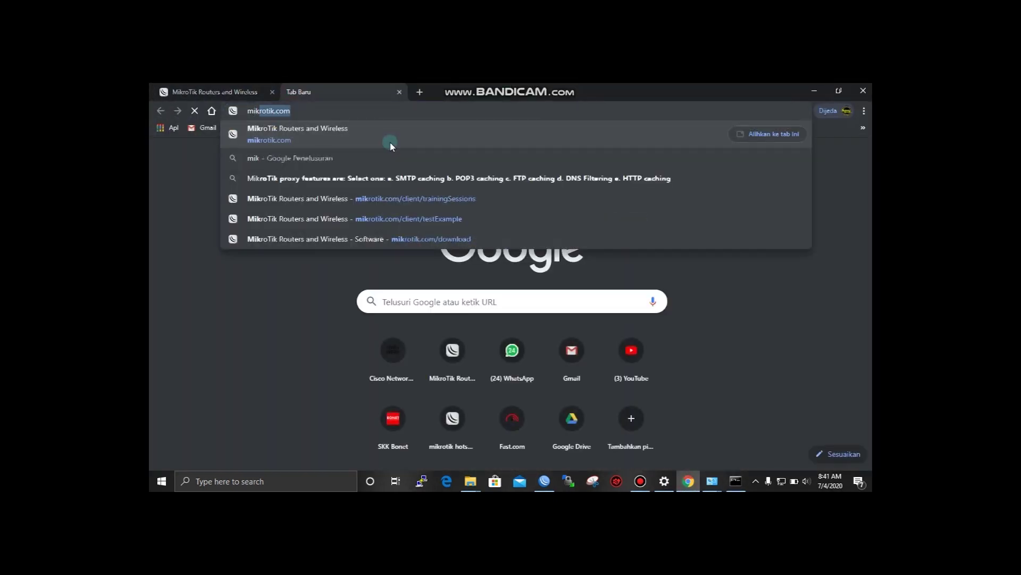
click(391, 146)
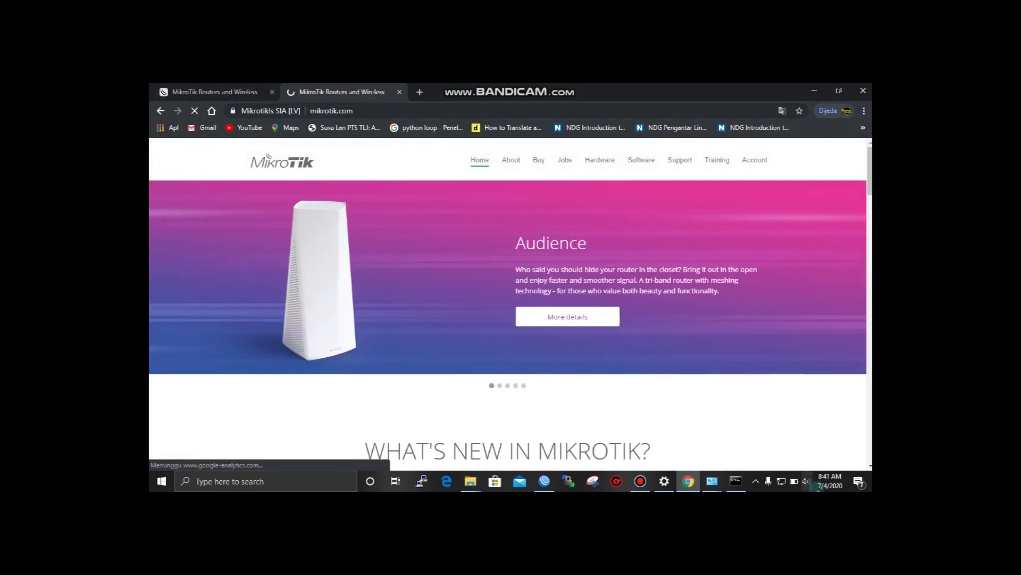
Check the PC's active network connection in the Windows network list, and look through the MikroTik home page.
click(781, 479)
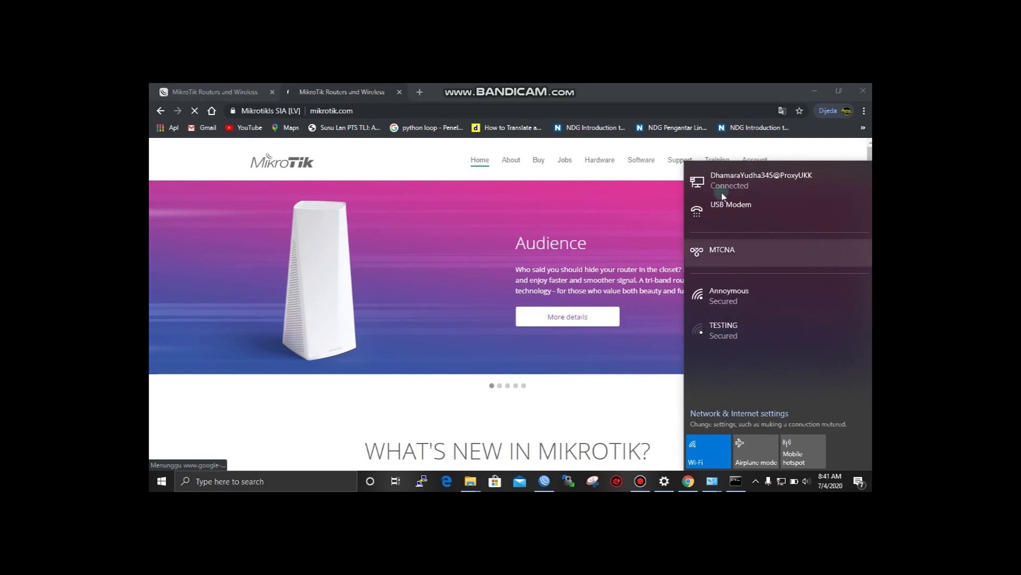
mouse_move(735, 481)
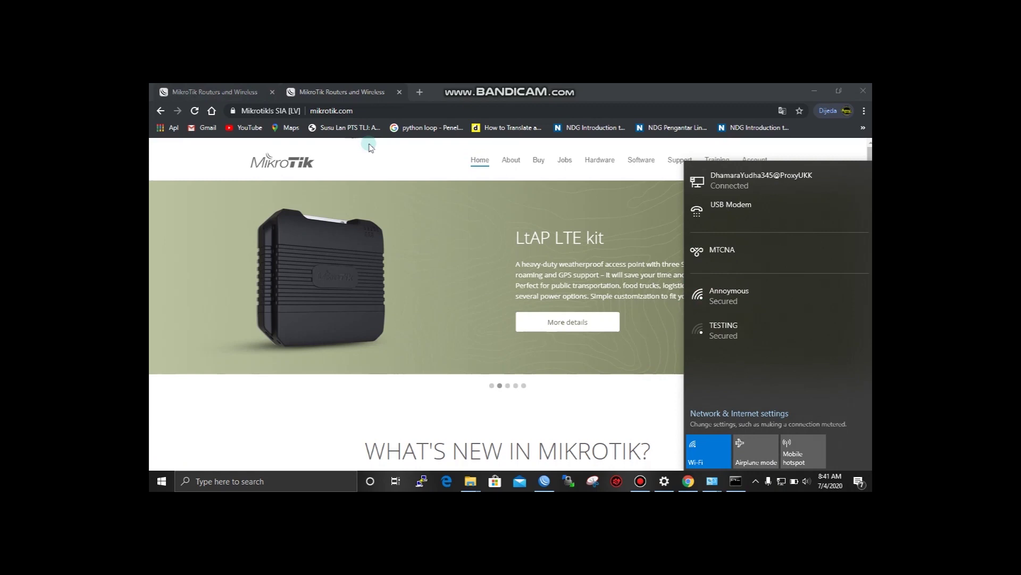
click(398, 161)
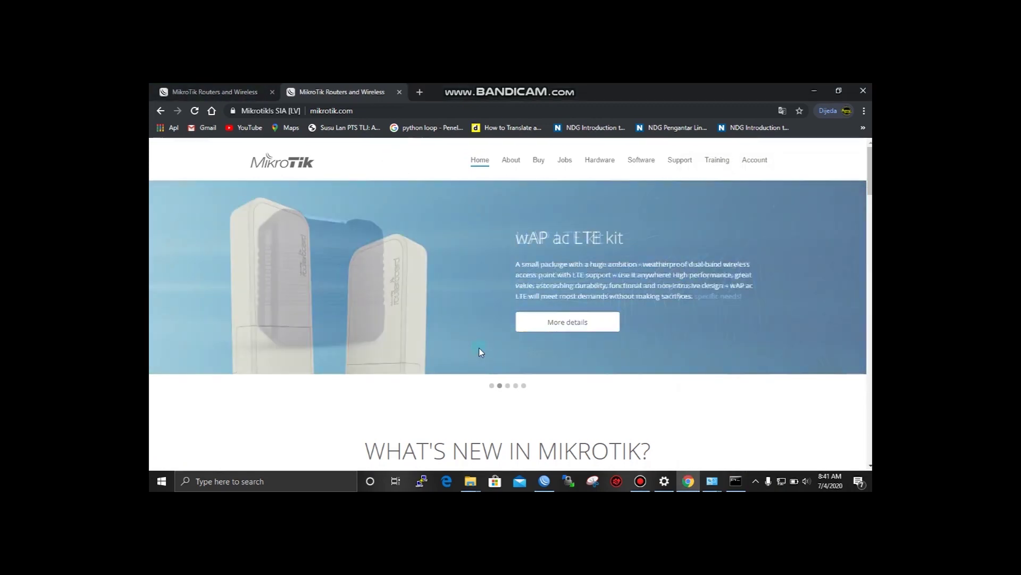
scroll(478, 347, down, 15)
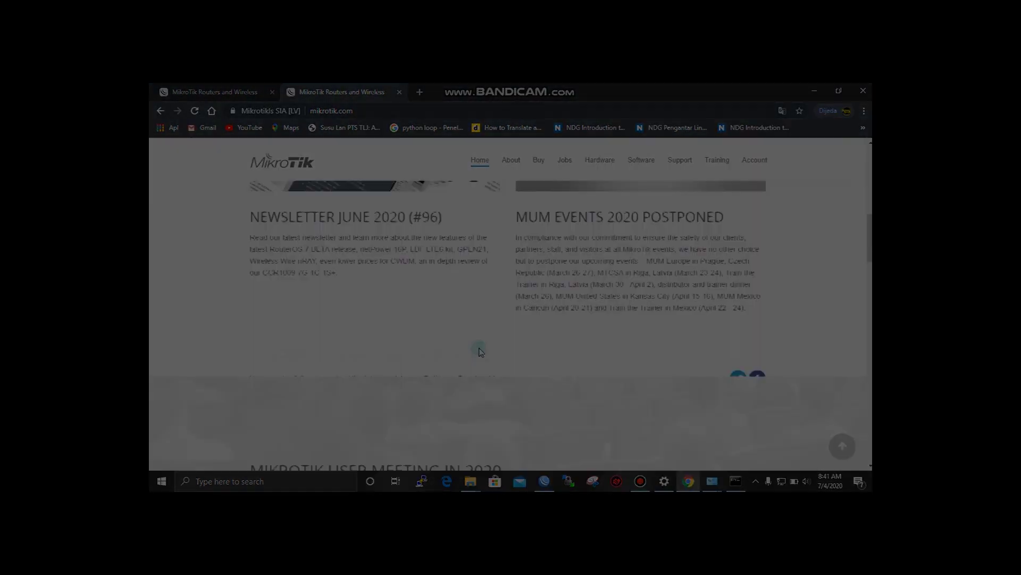